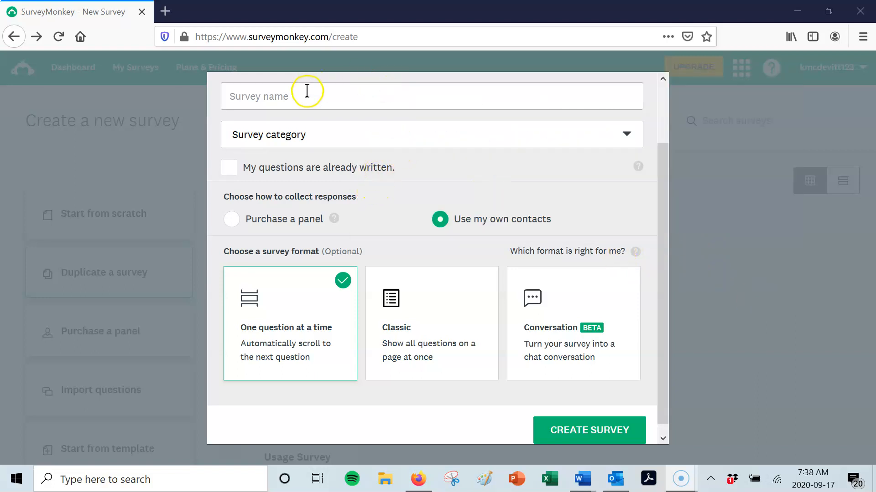
- Create a new survey named "Social Media USer Survey" in the Other category
left_click(308, 91)
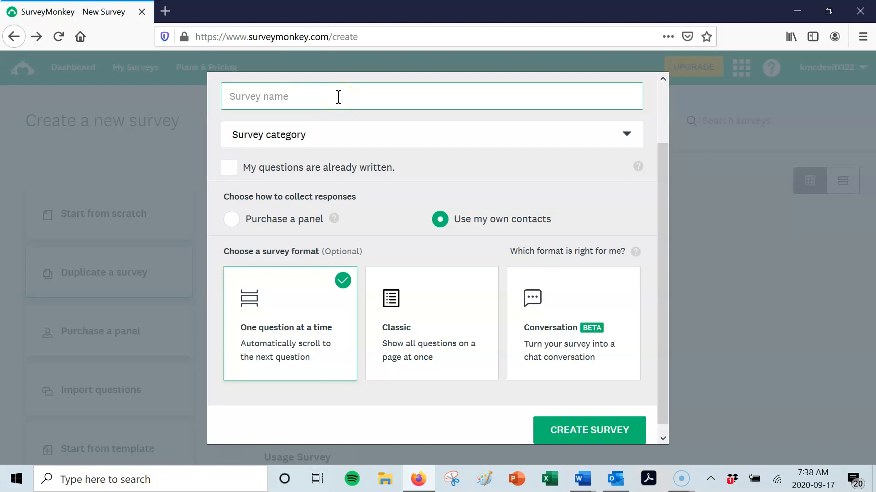
type("Social Media USer Survey")
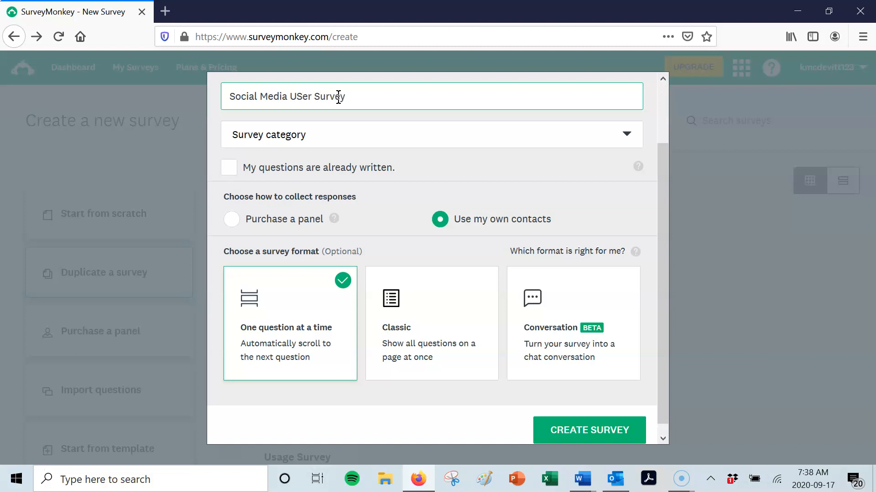
left_click(328, 141)
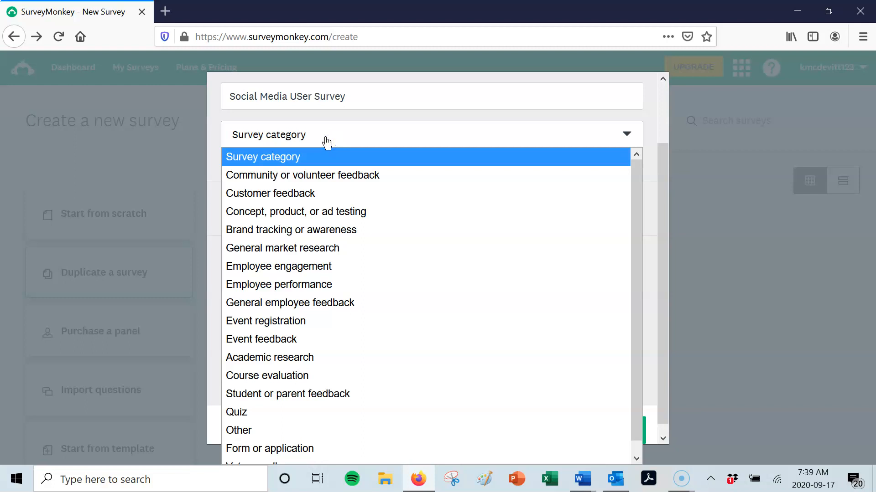
left_click(294, 430)
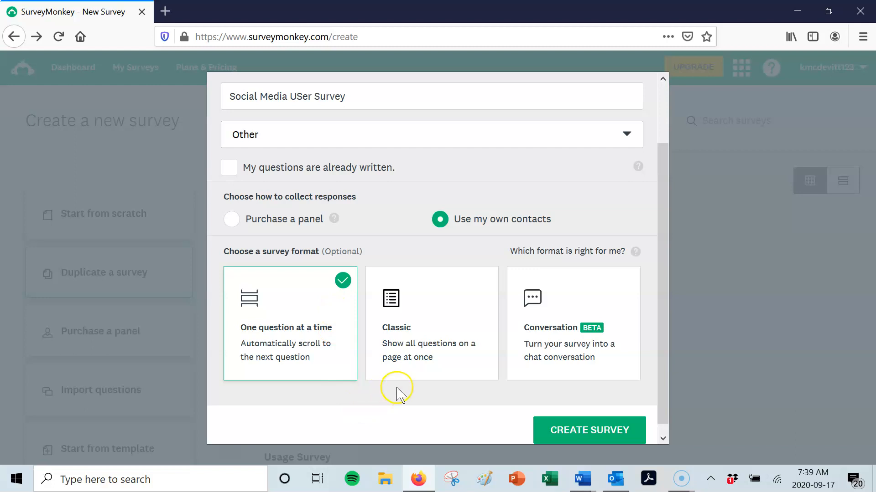
left_click(574, 431)
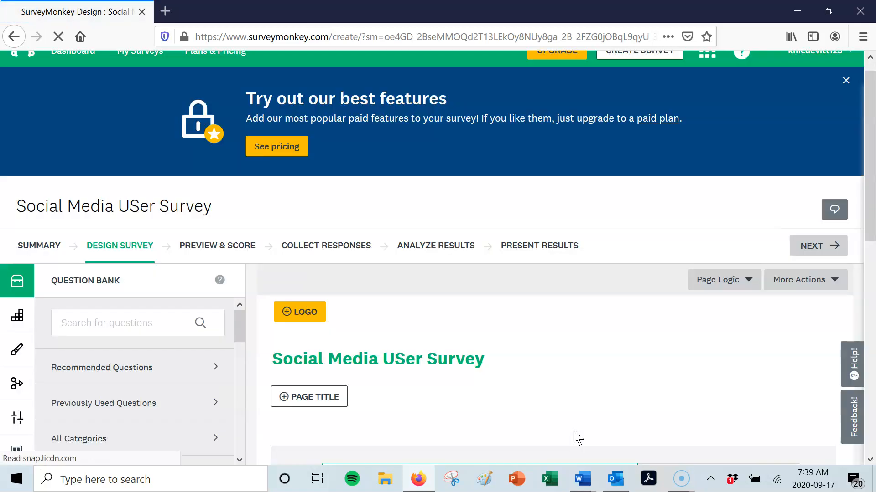
- Correct the survey title to "Social Media User Survey" and save it
left_click(557, 390)
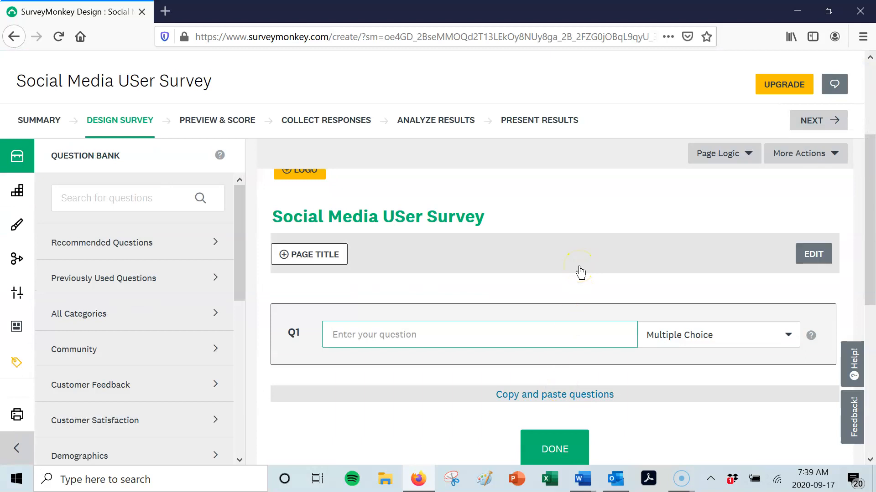
left_click(422, 218)
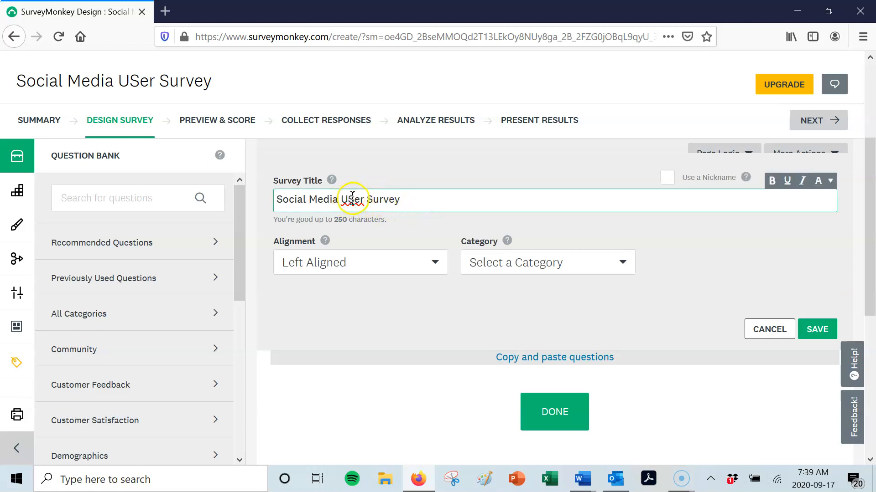
key("BackSpace")
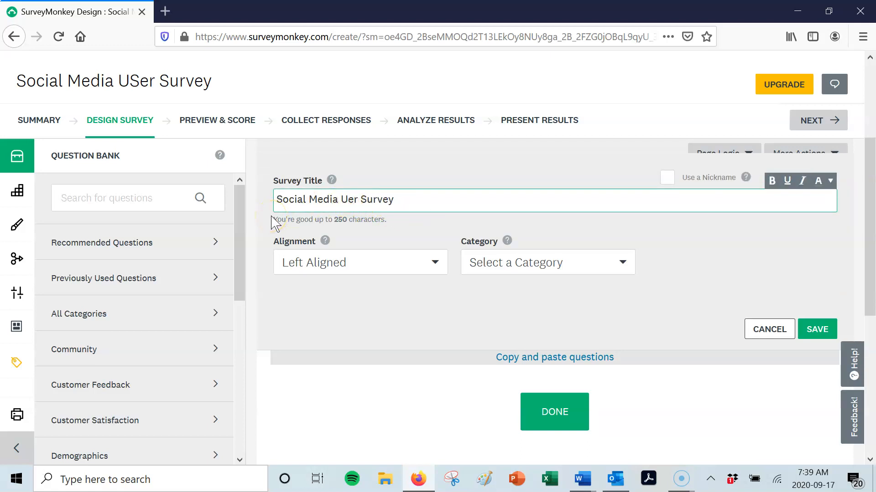
type("s")
left_click(818, 330)
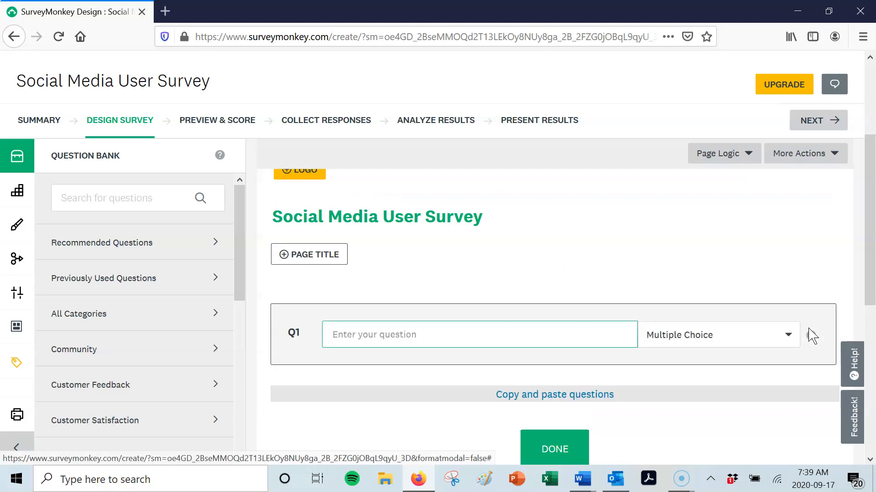
- Copy "How many social media channels do you follow?" from the Word document of survey questions into the Q1 text in SurveyMonkey
left_click(588, 480)
left_click(626, 431)
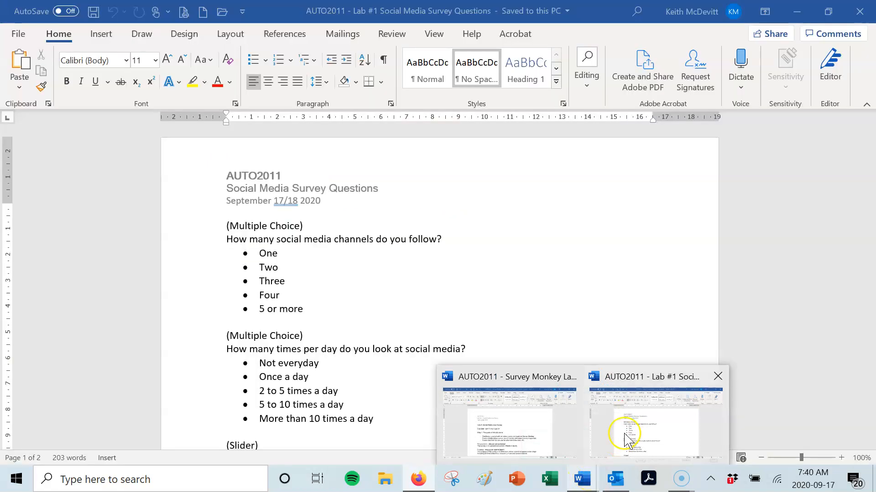
left_click(182, 243)
key("ctrl+c")
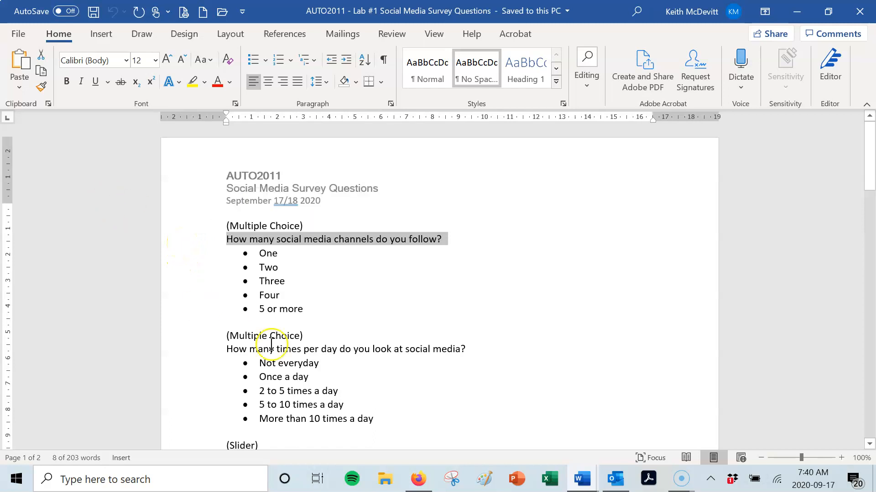
left_click(418, 480)
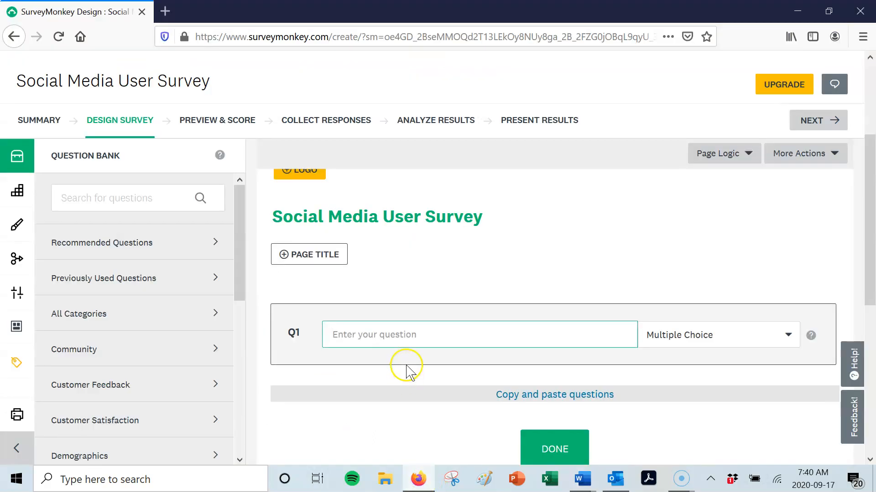
left_click(419, 334)
key("ctrl+v")
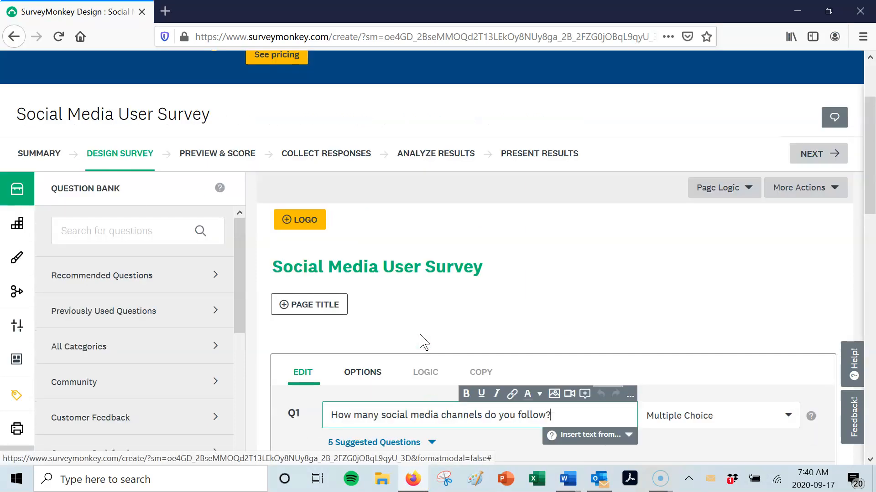
- Move the two incoming SurveyMonkey e-mail notifications to the action center so the question editor is unobstructed
scroll(420, 342, "up", 1)
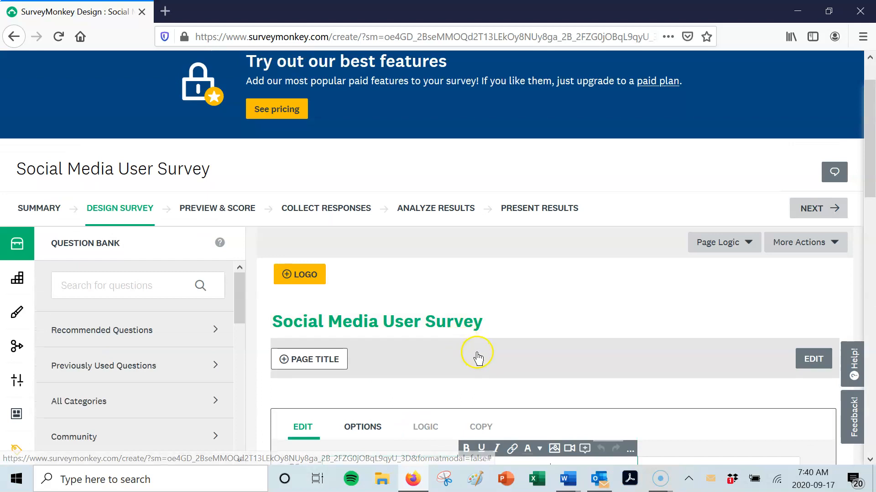
scroll(475, 351, "down", 3)
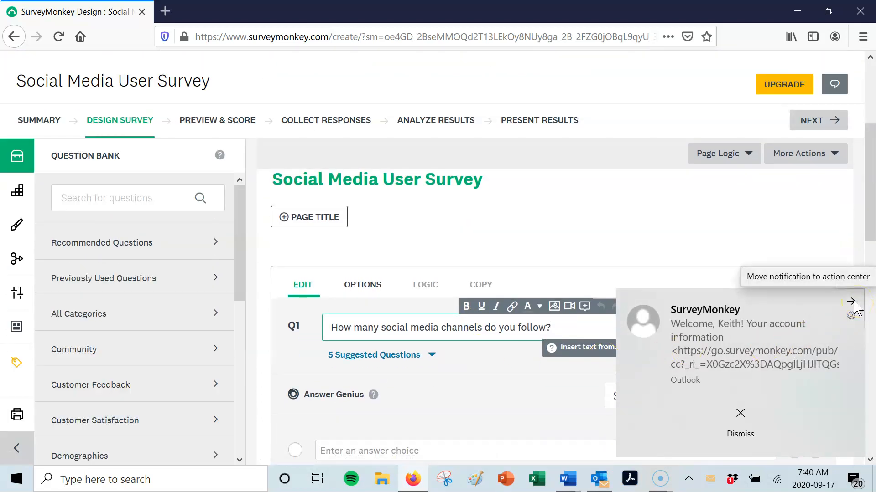
left_click(852, 302)
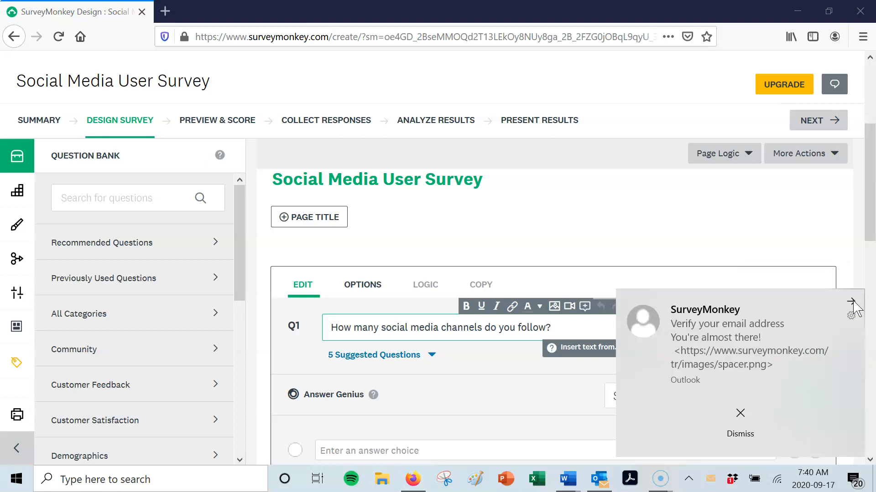
left_click(853, 302)
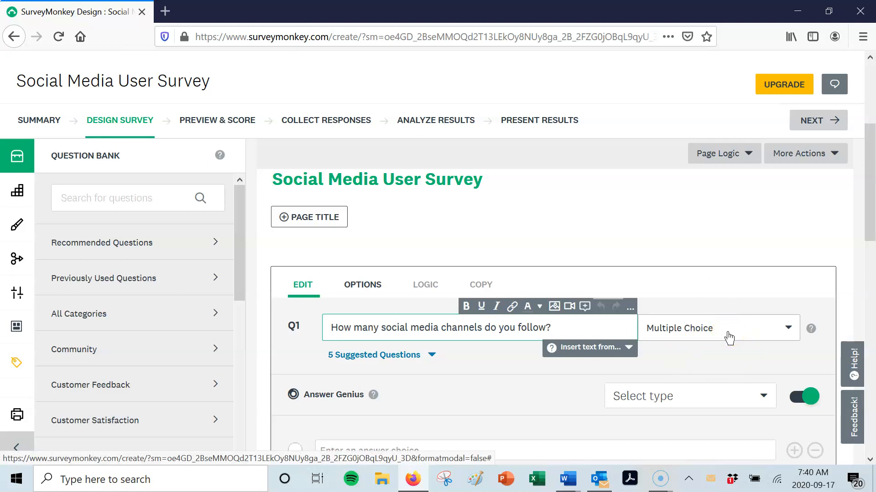
- Enter the answer choices 1, 2, 3, 4 and "5 or more" for the multiple-choice question Q1
scroll(728, 337, "down", 3)
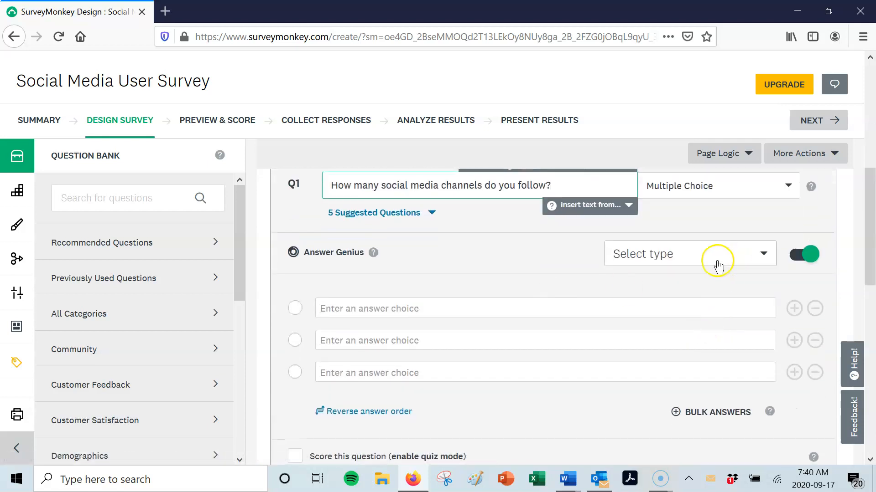
scroll(718, 264, "up", 2)
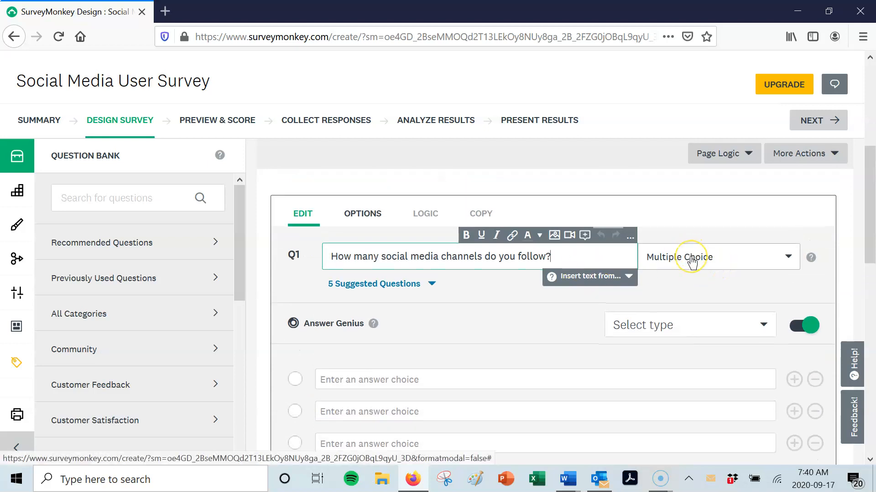
scroll(688, 262, "down", 2)
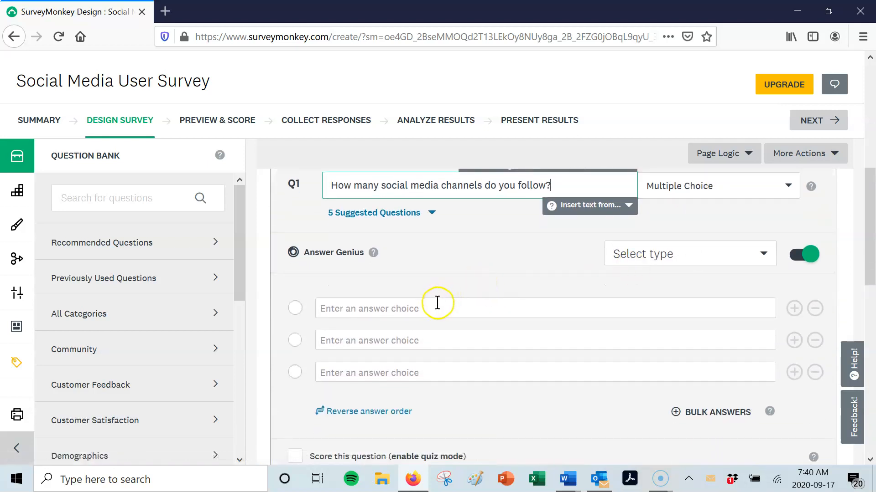
left_click(427, 309)
type("1")
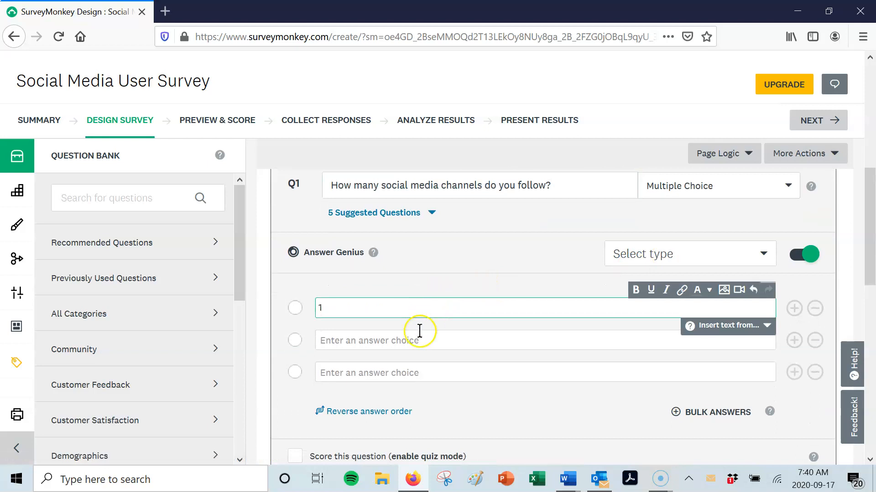
left_click(418, 339)
type("2")
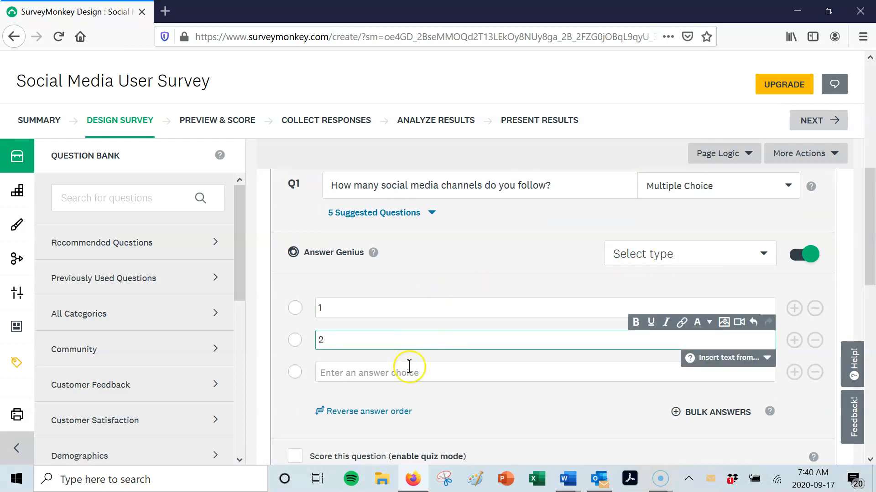
left_click(404, 373)
type("3")
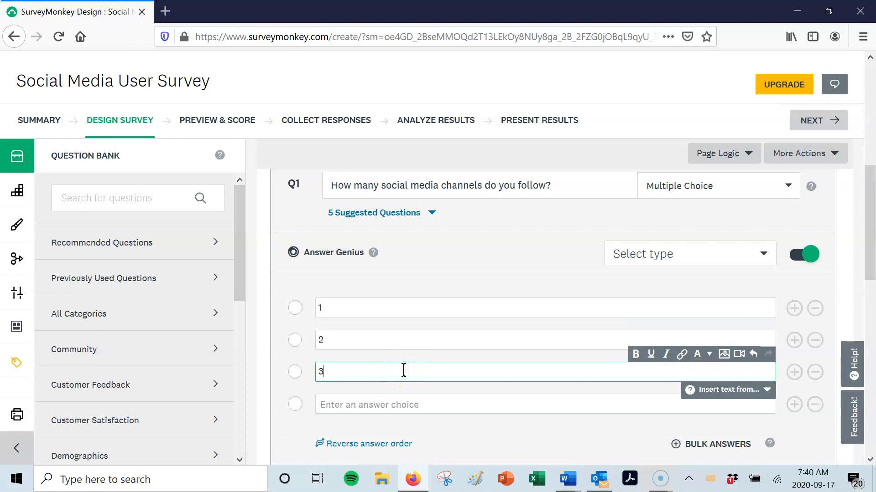
left_click(434, 408)
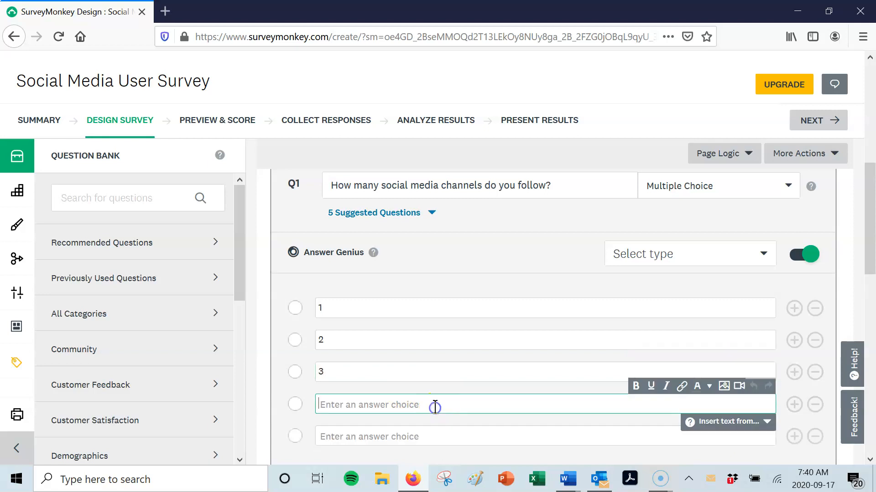
type("4")
scroll(433, 417, "down", 2)
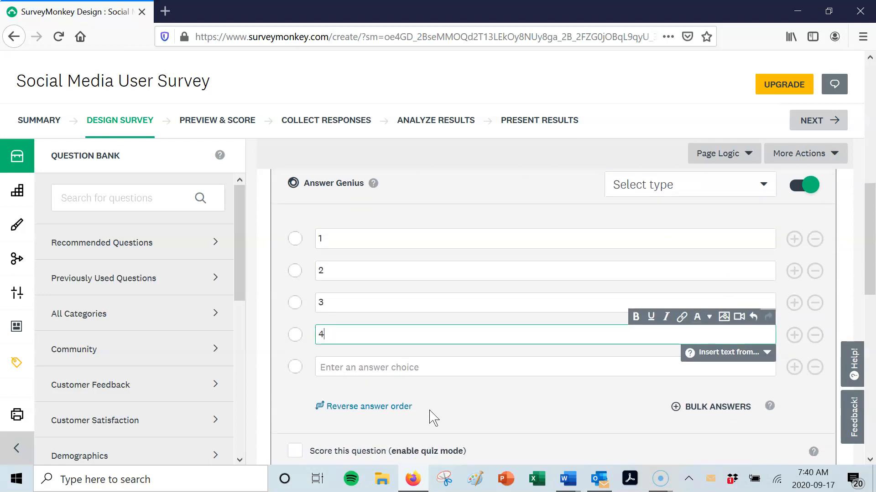
left_click(437, 367)
type("5 or more")
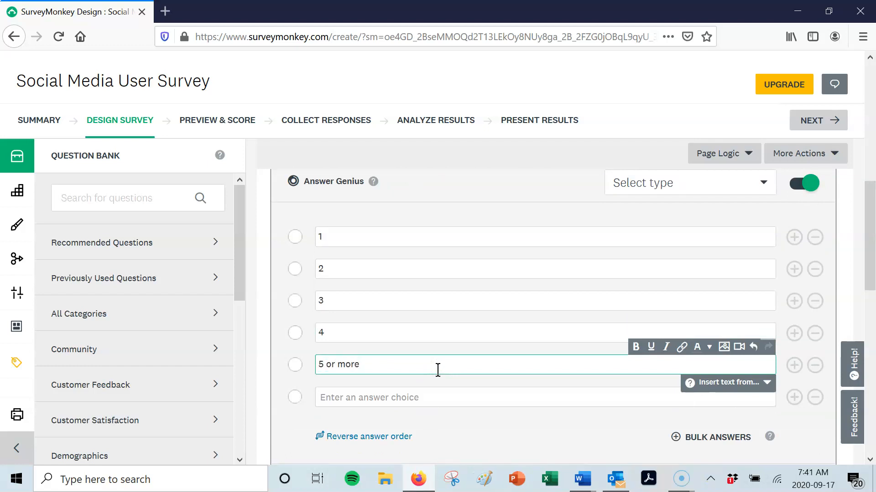
- Remove the empty last answer choice from Q1 and save the question
left_click(815, 397)
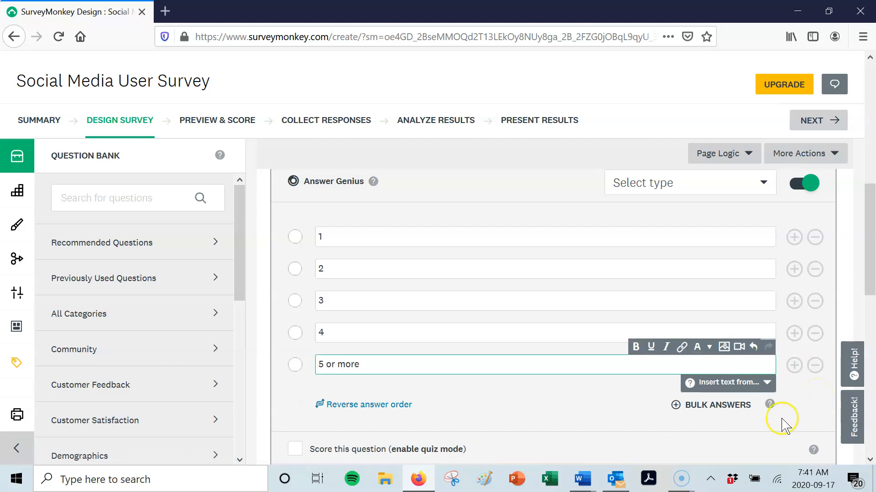
scroll(778, 413, "down", 5)
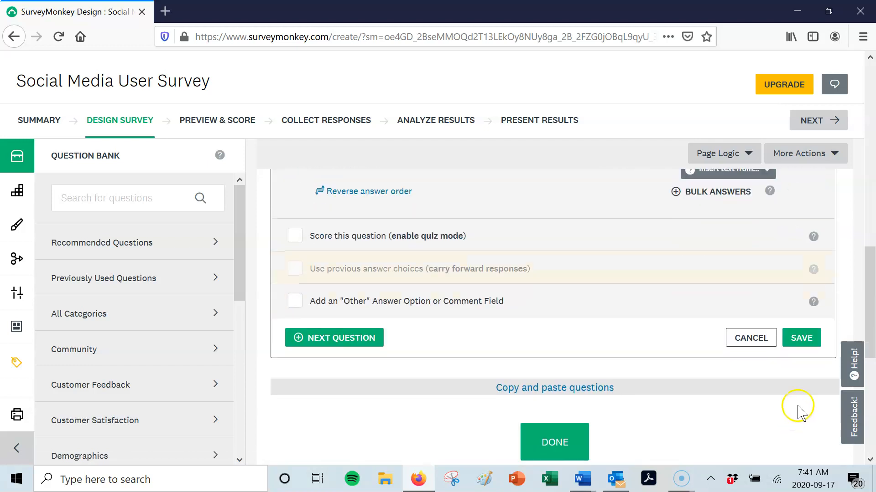
left_click(807, 338)
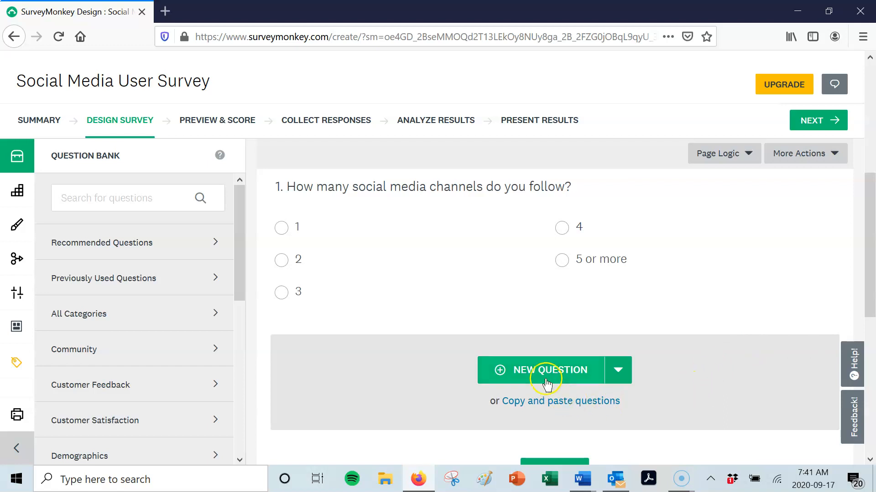
- Add question Q2 with the text "How much time do you spend on social media per day?" copied from the Word survey document
left_click(544, 370)
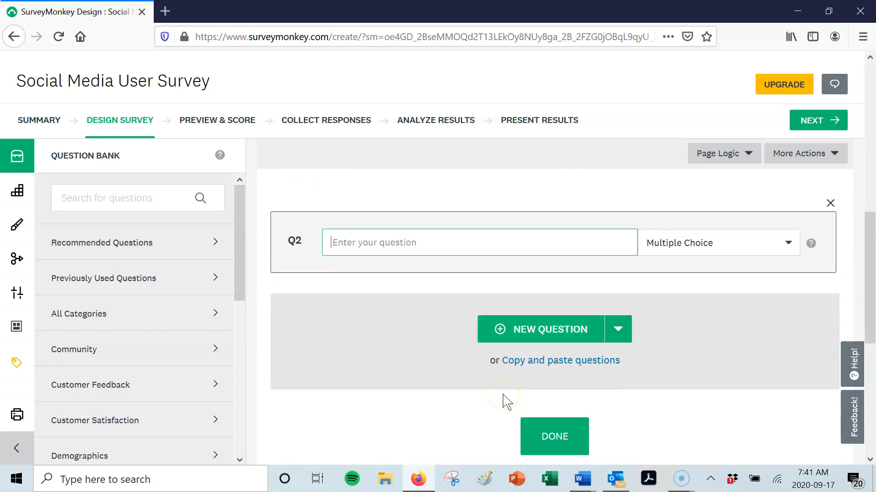
mouse_move(585, 485)
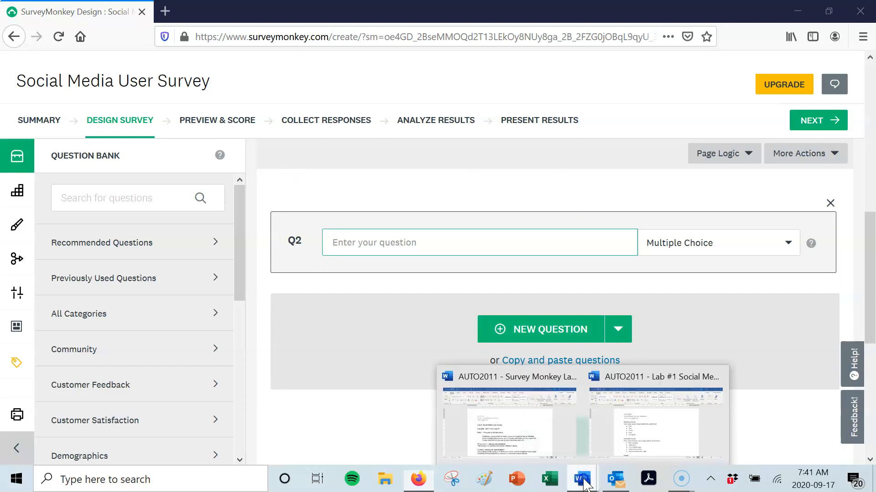
left_click(631, 426)
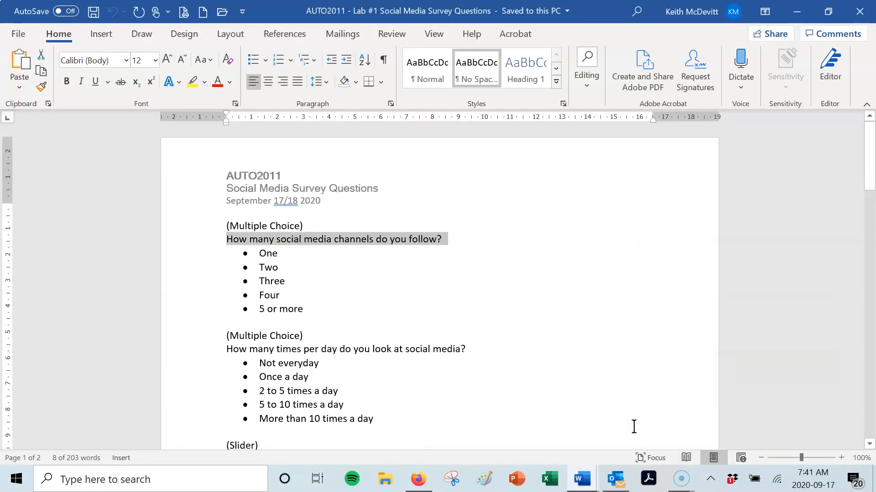
scroll(583, 370, "down", 3)
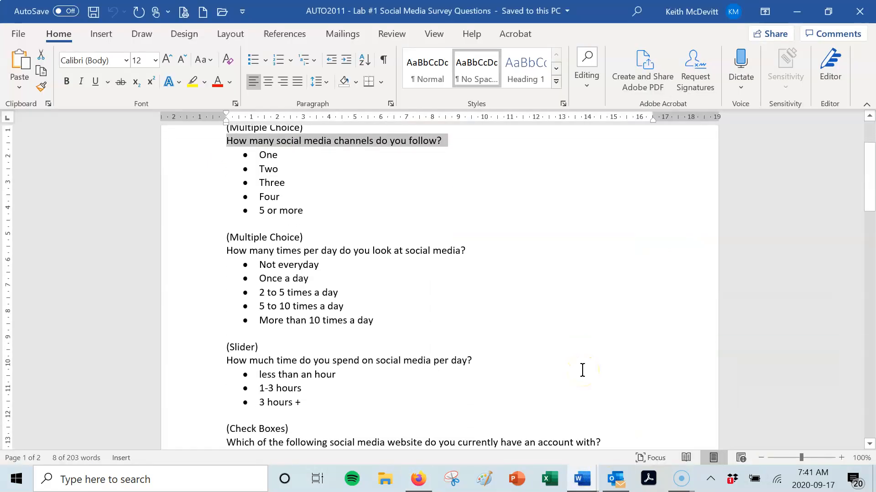
scroll(582, 370, "down", 1)
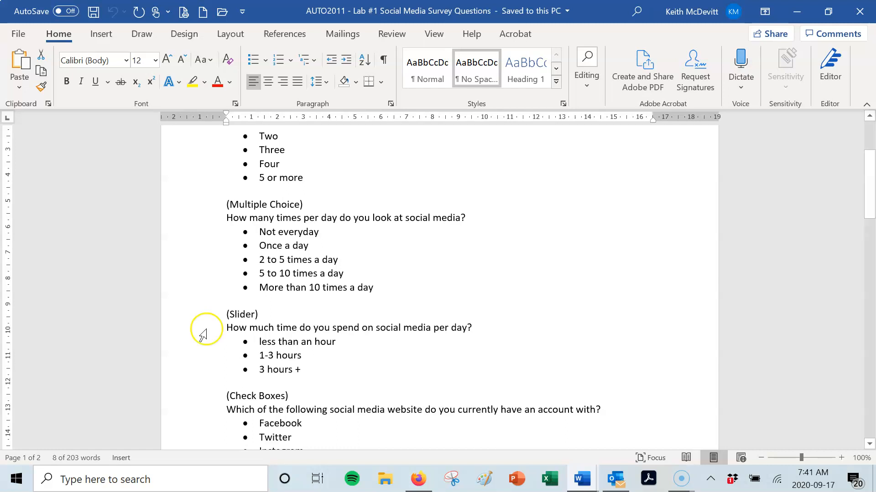
left_click(209, 332)
key("ctrl+c")
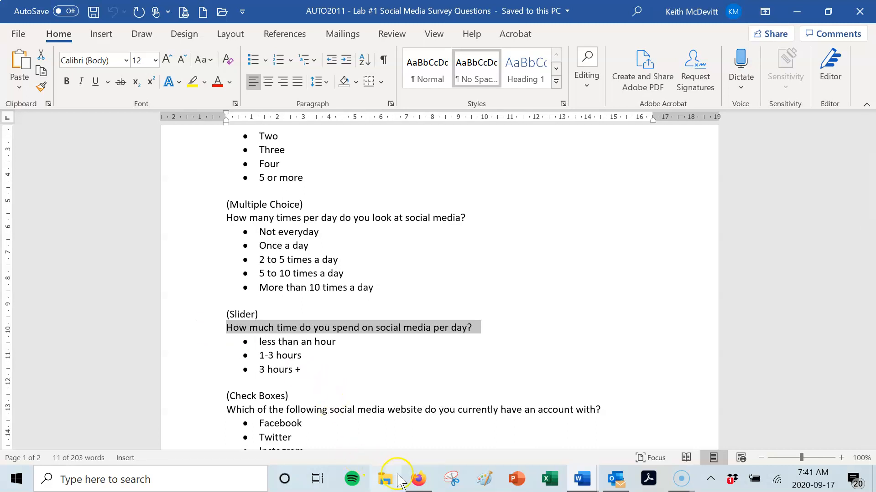
left_click(416, 484)
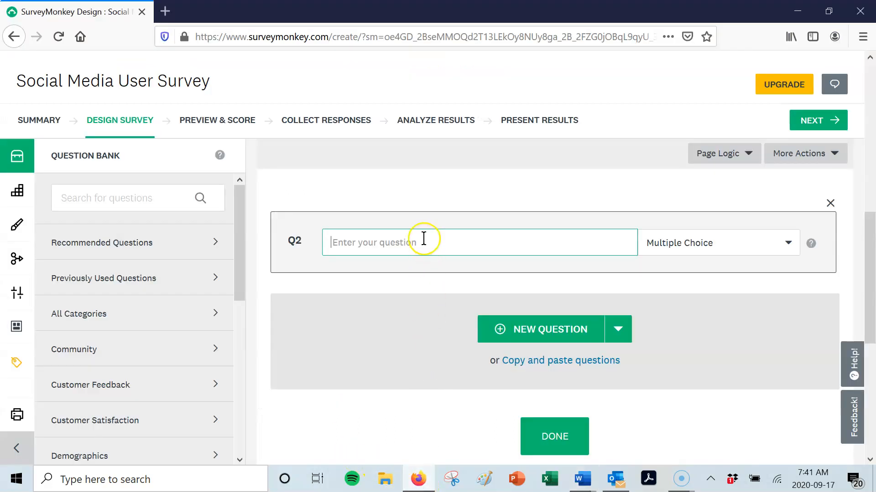
key("ctrl+v")
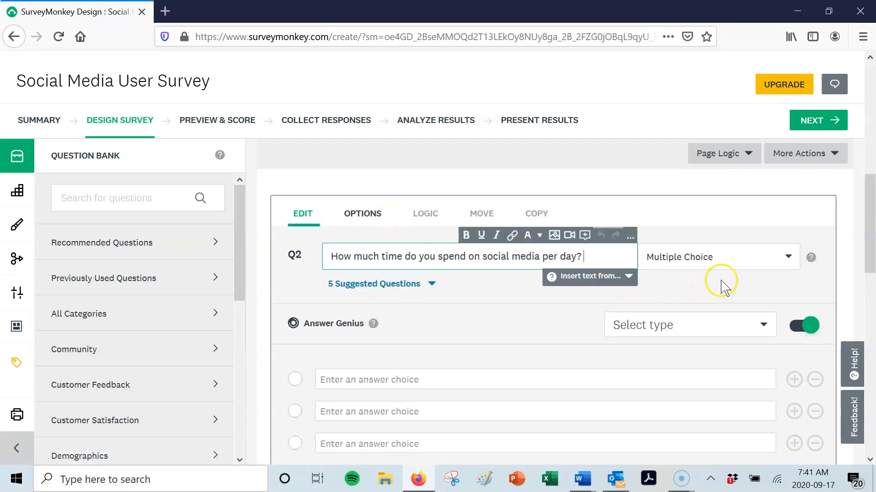
- Change Q2 to the Slider question type and set its left-side scale label to "One hour or less"
left_click(788, 257)
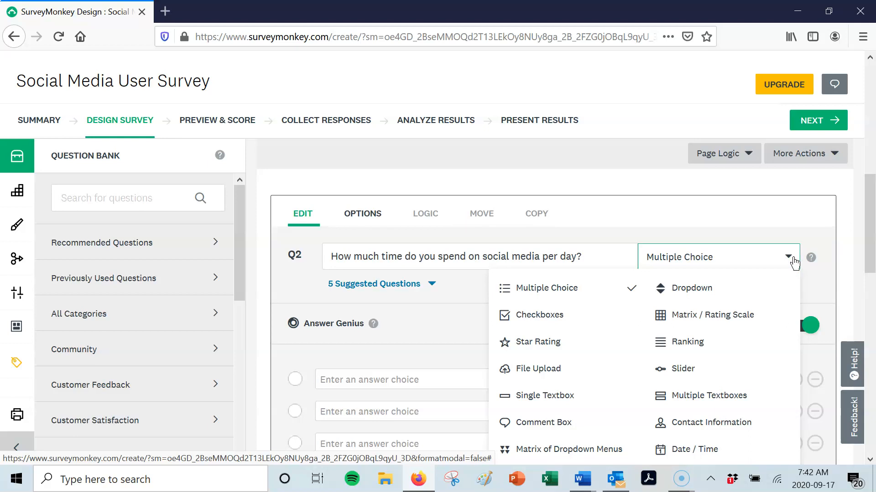
left_click(701, 371)
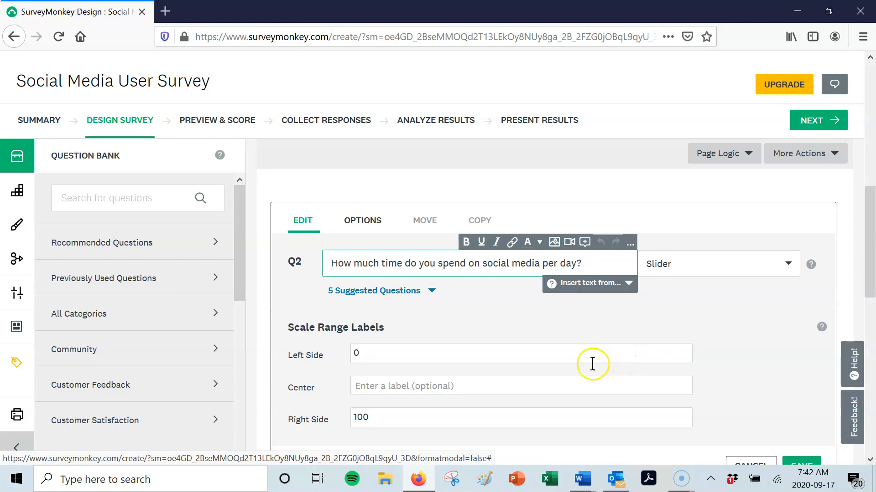
left_click(376, 354)
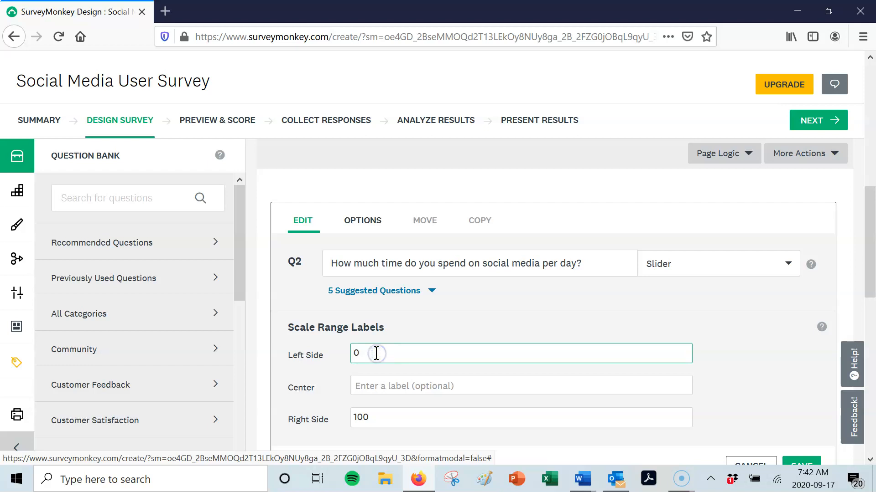
type("An h")
type("our")
key("BackSpace")
key("BackSpace")
key("BackSpace")
key("BackSpace")
key("BackSpace")
key("BackSpace")
key("Delete")
type("One hour or less")
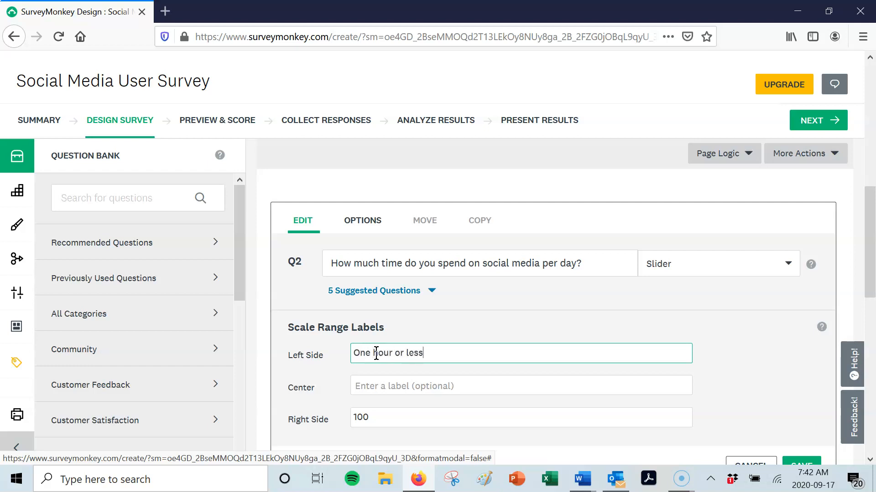
- Set the Q2 slider's center label to "1-3 hours" and its right-side label to "3 hours or more"
left_click(464, 386)
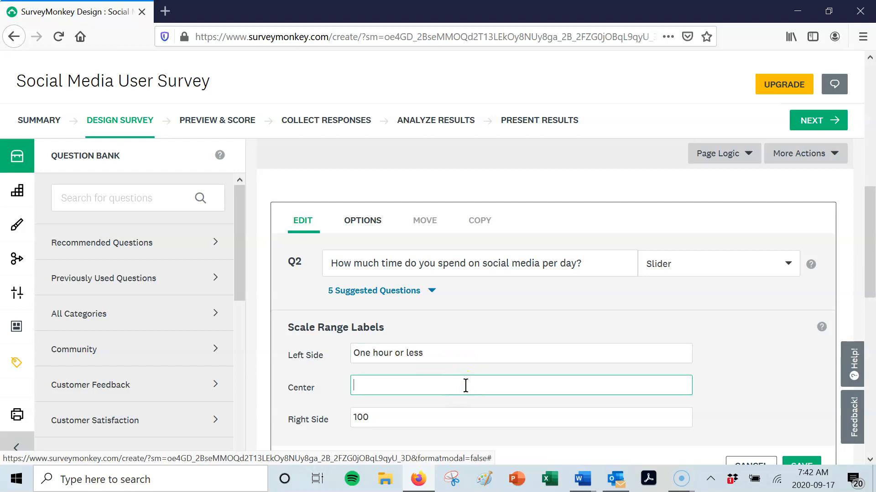
key("BackSpace")
type("1")
left_click(378, 417)
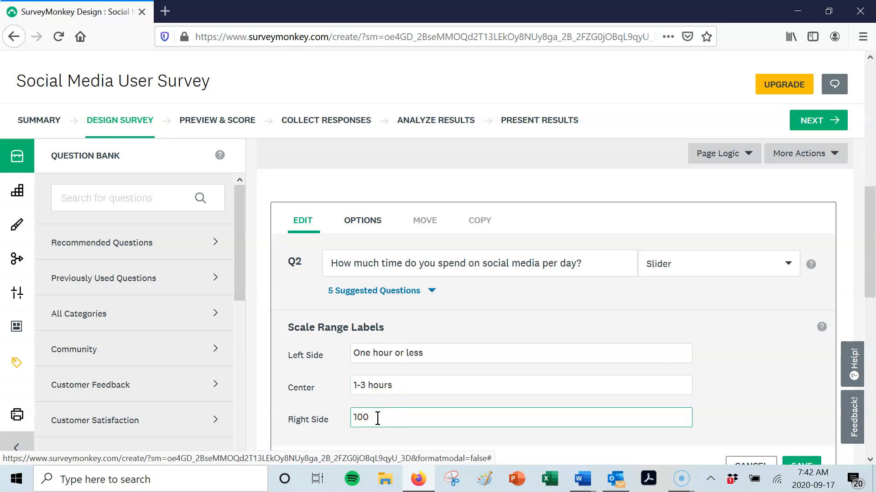
left_click_drag(369, 417, 352, 416)
type("3 hours or more")
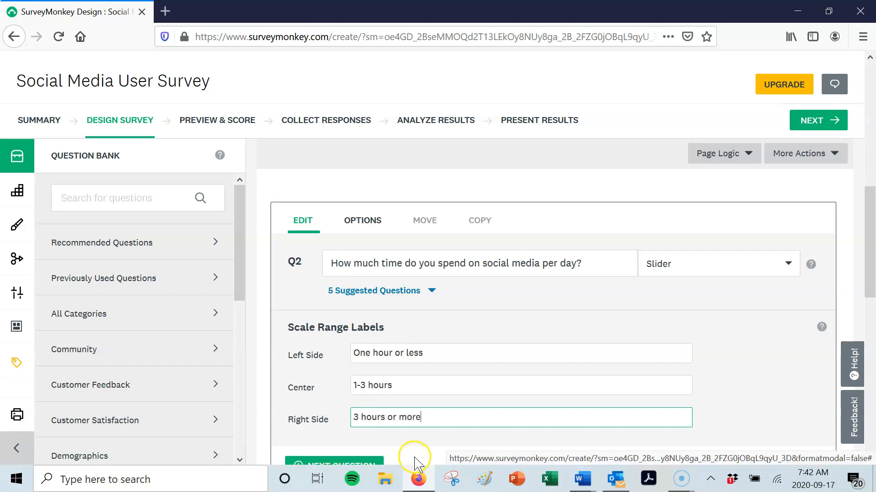
- Save Q2 and try out its slider by moving the handle along the scale
scroll(747, 367, "down", 3)
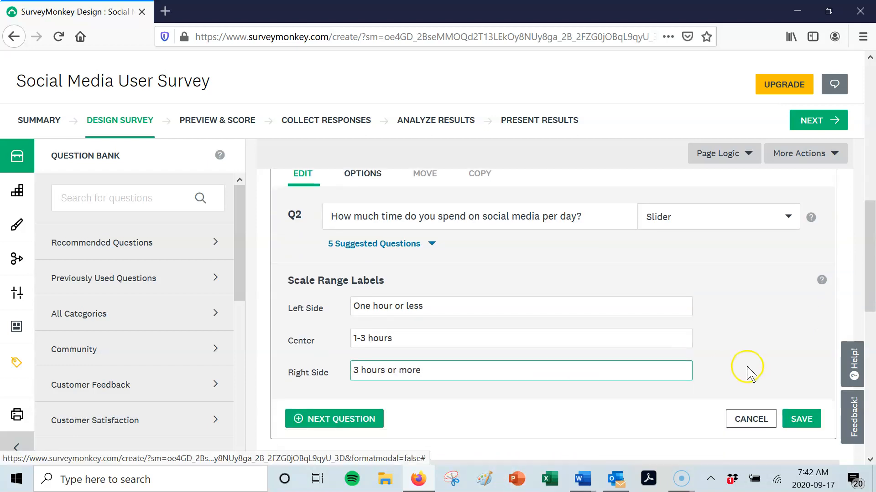
left_click(796, 396)
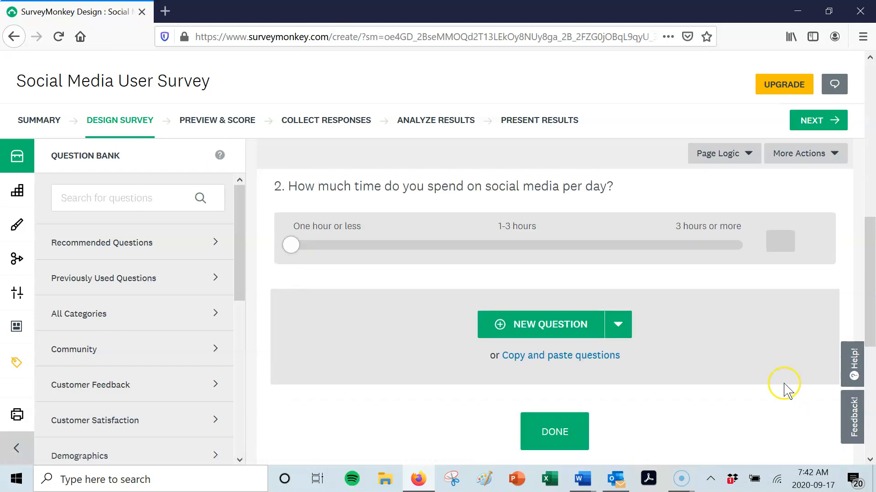
mouse_move(276, 247)
left_click_drag(294, 243, 412, 243)
- Add question Q3 with "Which of the following social media website do you currently have an account with?" copied from the Word document
left_click(538, 326)
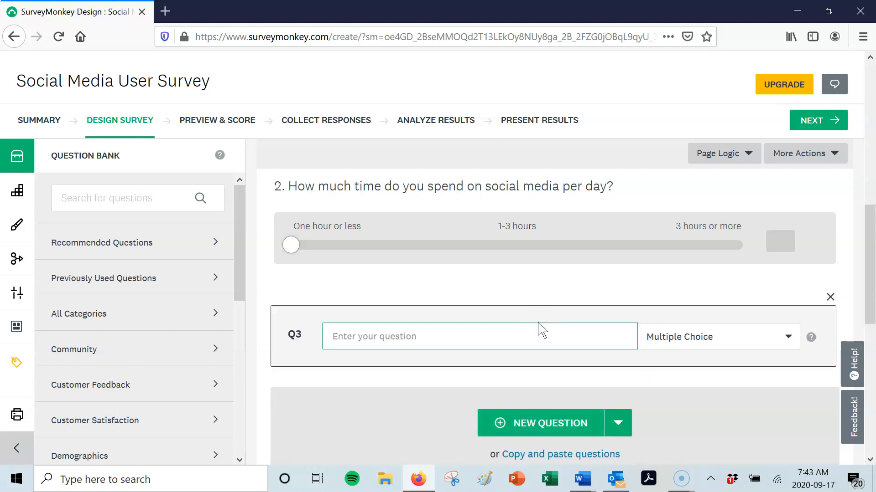
left_click(617, 482)
left_click(616, 483)
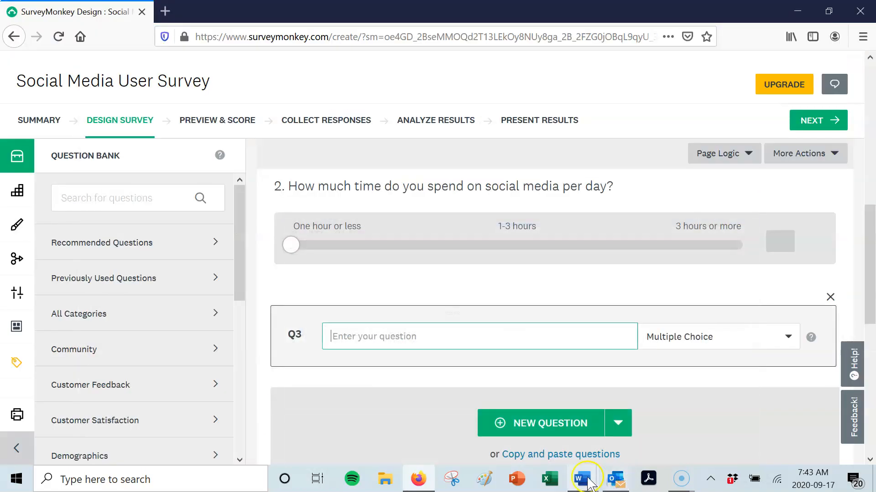
mouse_move(584, 485)
left_click(682, 449)
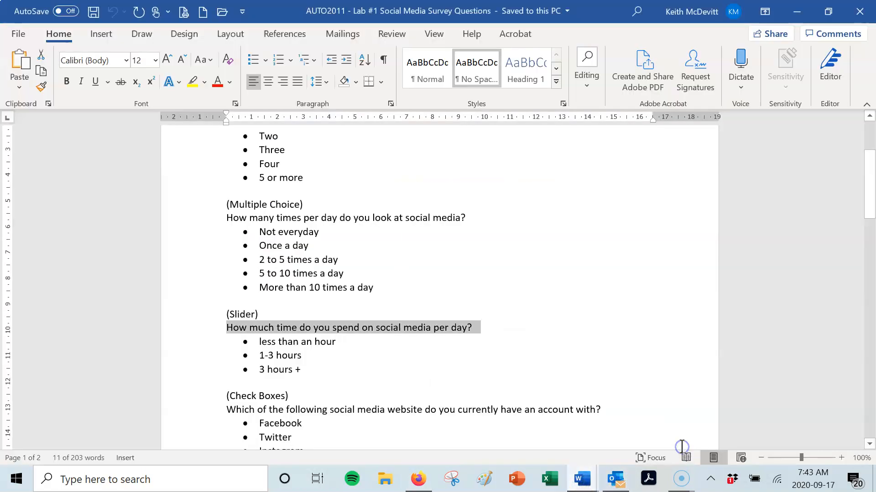
scroll(572, 326, "down", 3)
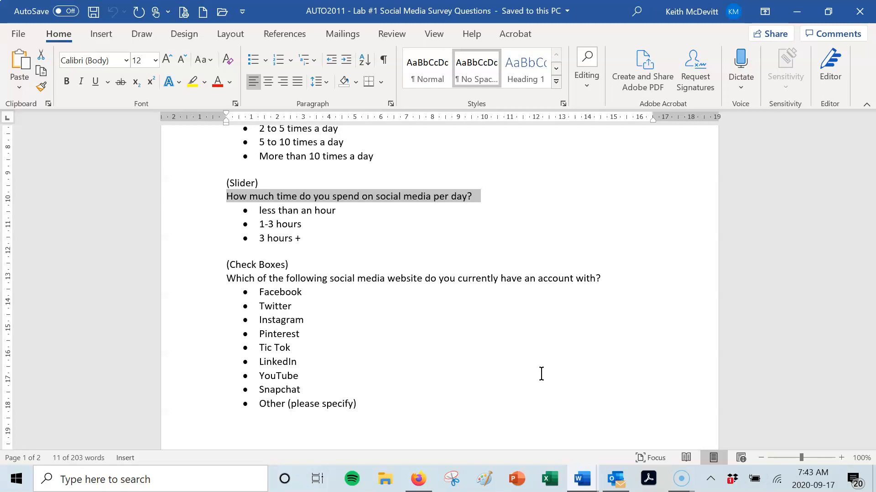
left_click(204, 282)
key("ctrl+c")
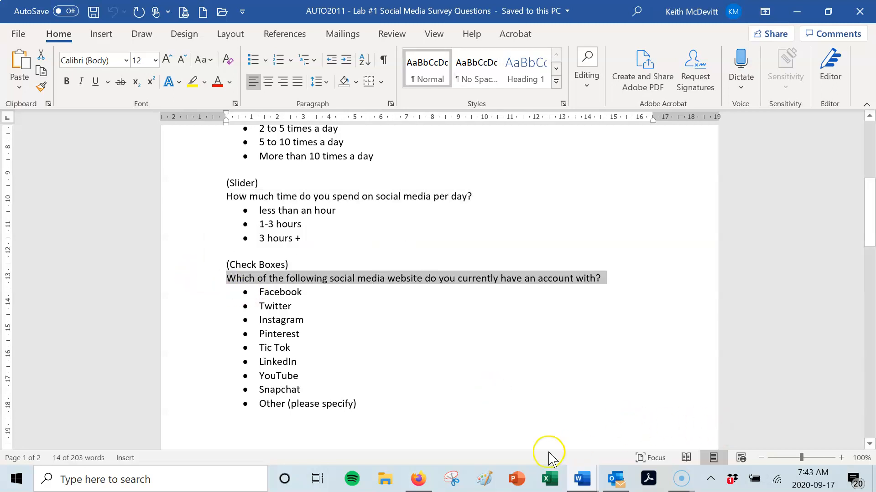
left_click(417, 483)
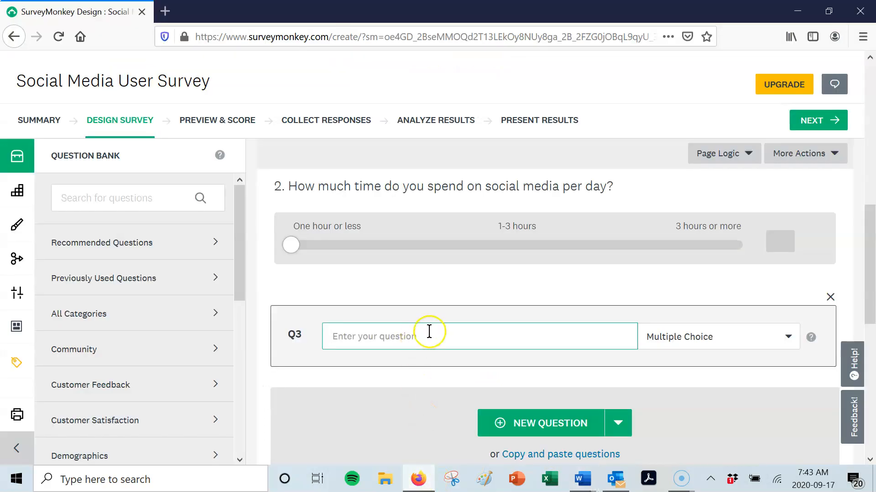
key("ctrl+v")
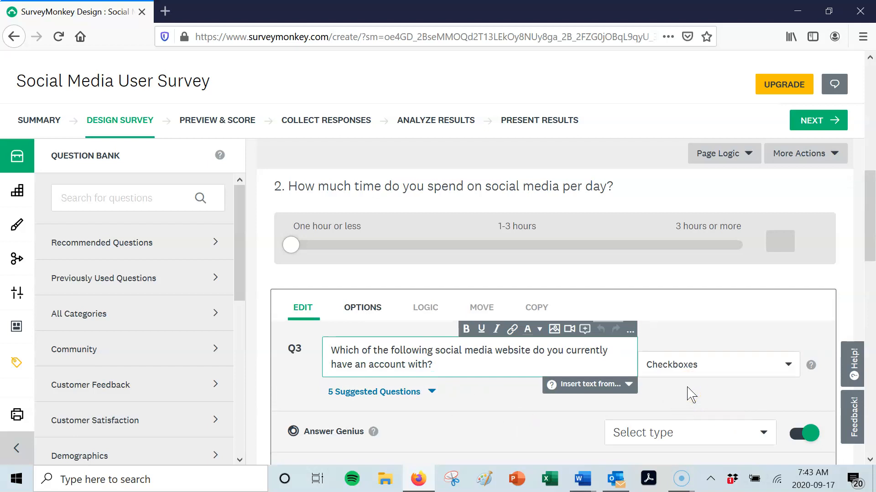
- Enter "facebook" and "twitter" as the first two answer choices of Q3
scroll(691, 394, "down", 5)
left_click(436, 277)
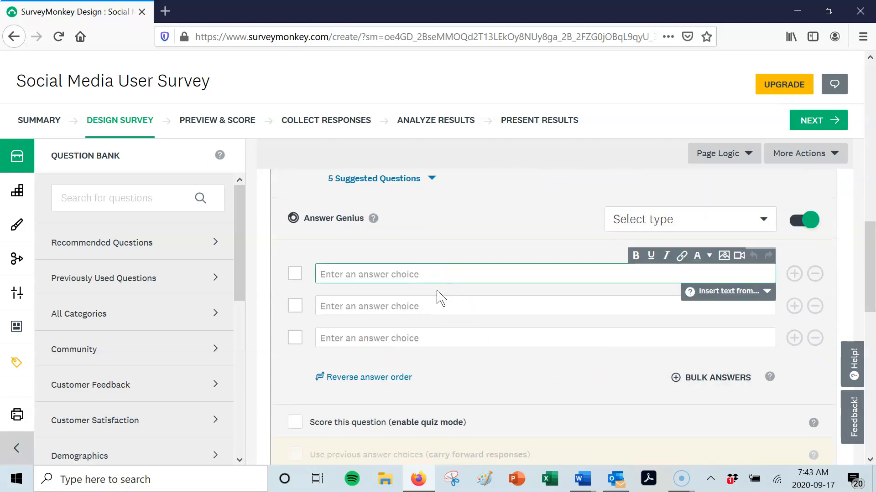
type("face")
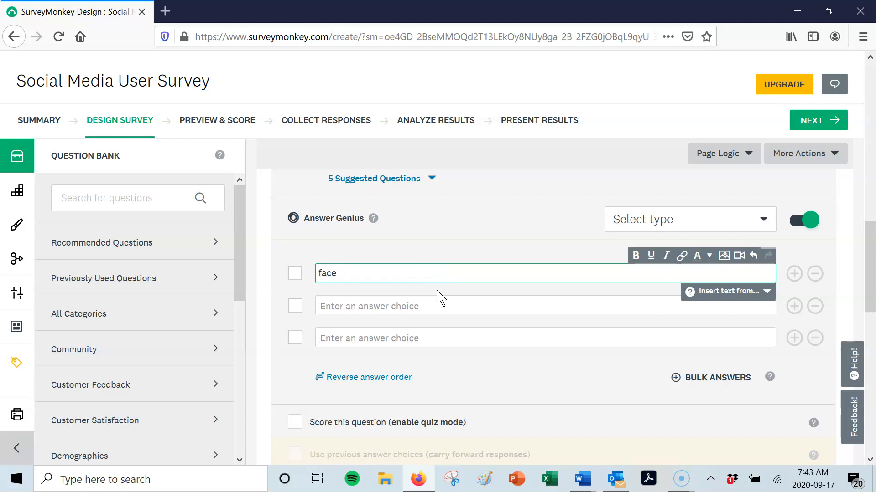
type("boo")
left_click(438, 304)
type("teitte")
key("BackSpace")
key("BackSpace")
key("BackSpace")
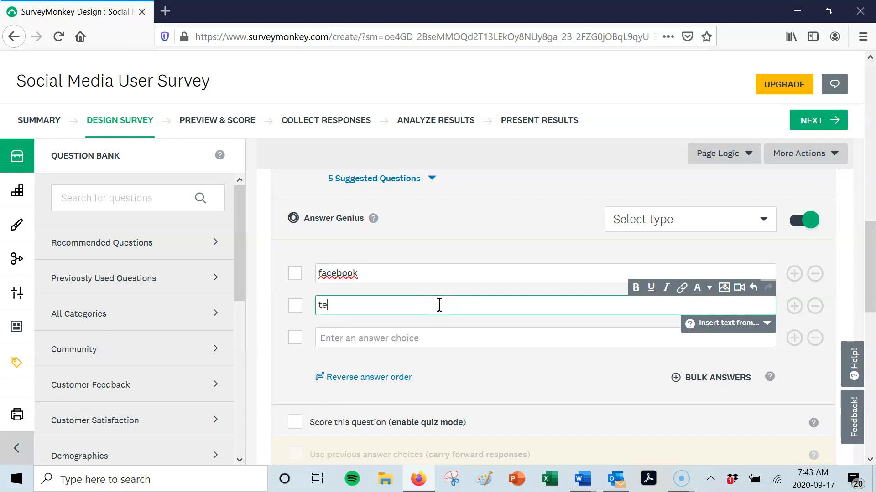
type("witter")
- Add "instagram" and "tic tok" as further Q3 answer choices and remove the empty last choice
left_click(428, 337)
type("instagram")
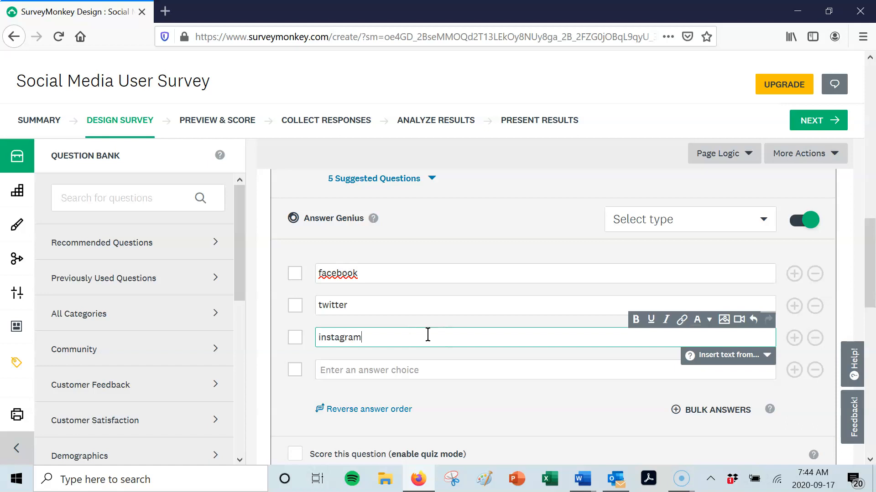
left_click(399, 370)
type("tic tok")
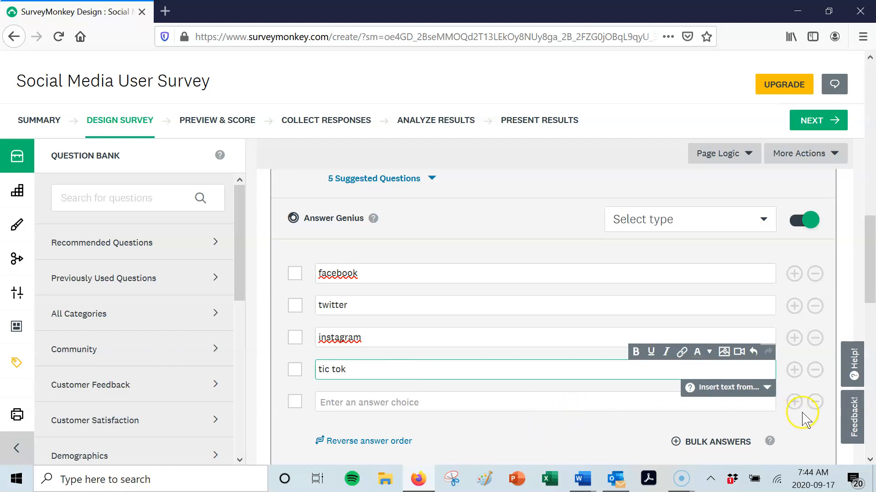
left_click(815, 403)
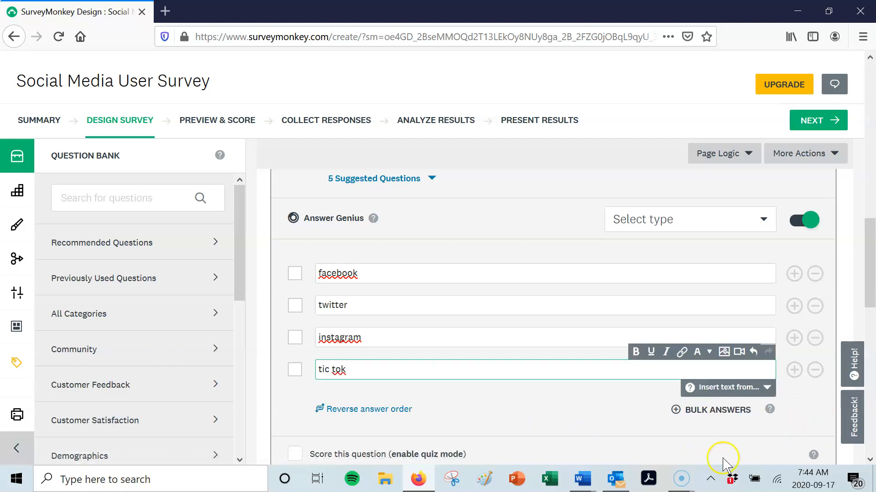
- Check the answer list for the check-box question in the Word document and add an "Other (please specify)" answer option to Q3
left_click(592, 478)
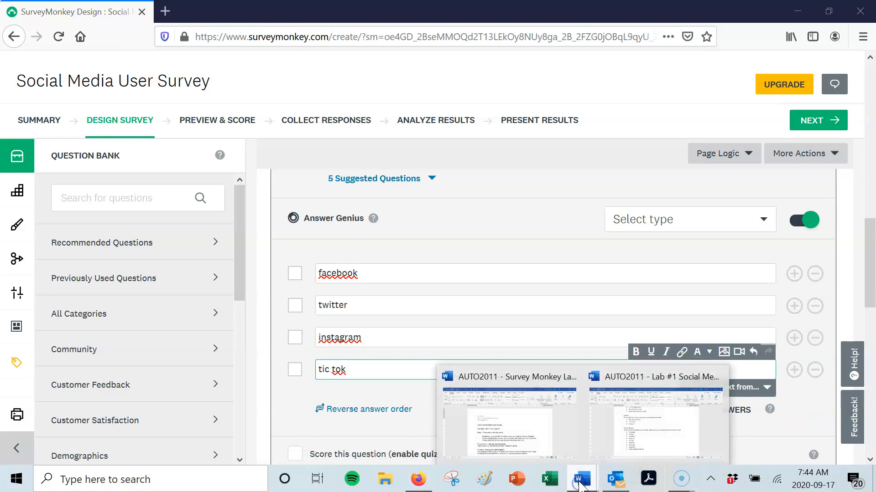
left_click(663, 440)
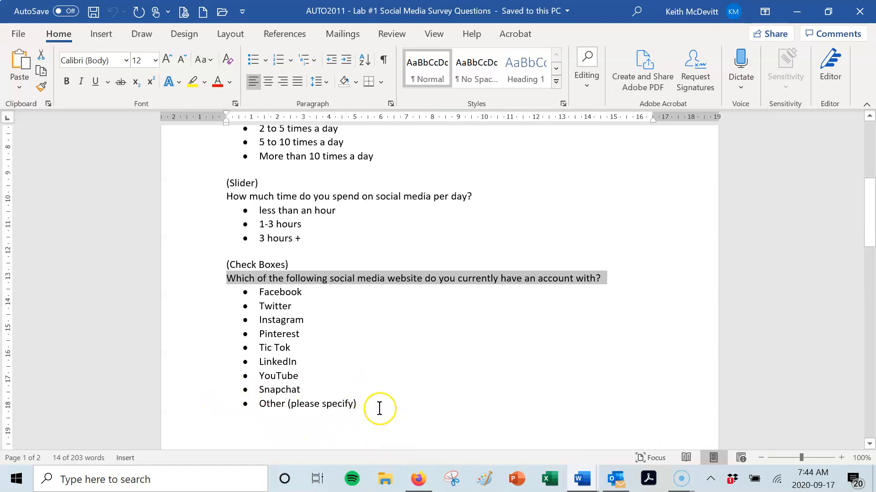
left_click(413, 479)
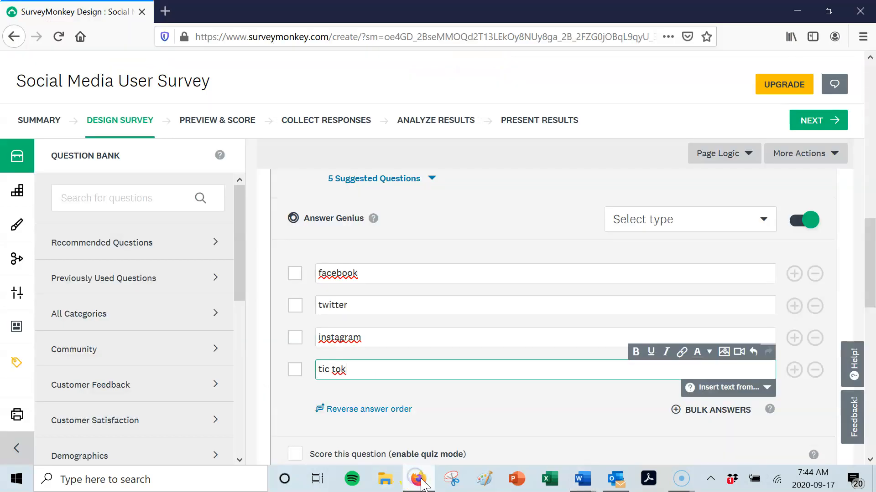
scroll(538, 431, "down", 1)
scroll(538, 433, "down", 3)
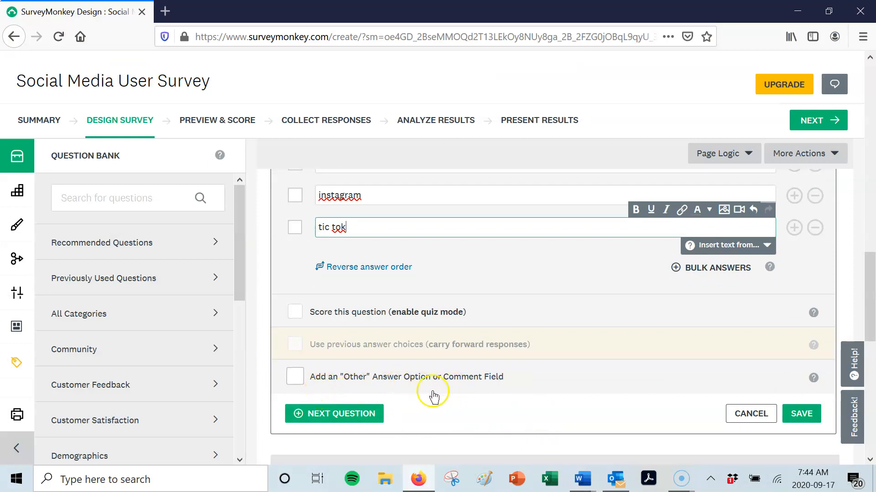
left_click(300, 386)
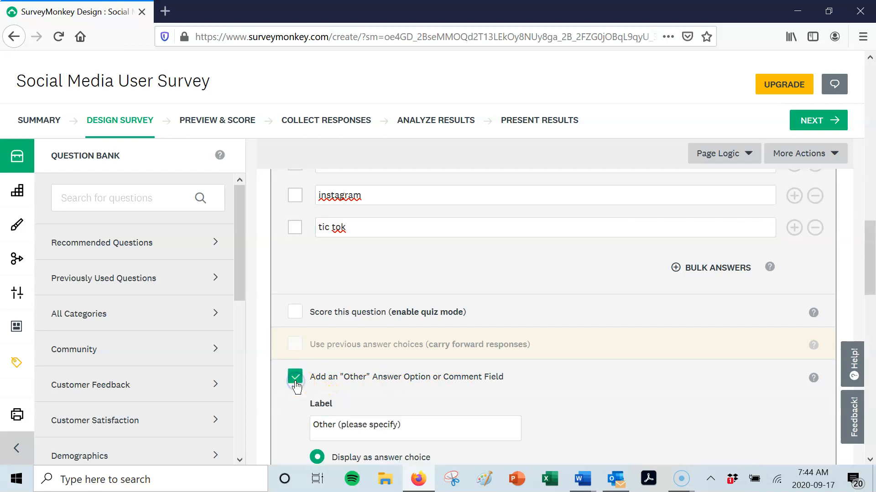
- Review the "Other (please specify)" settings, keep it displayed as an answer choice, and save question Q3
scroll(614, 401, "down", 2)
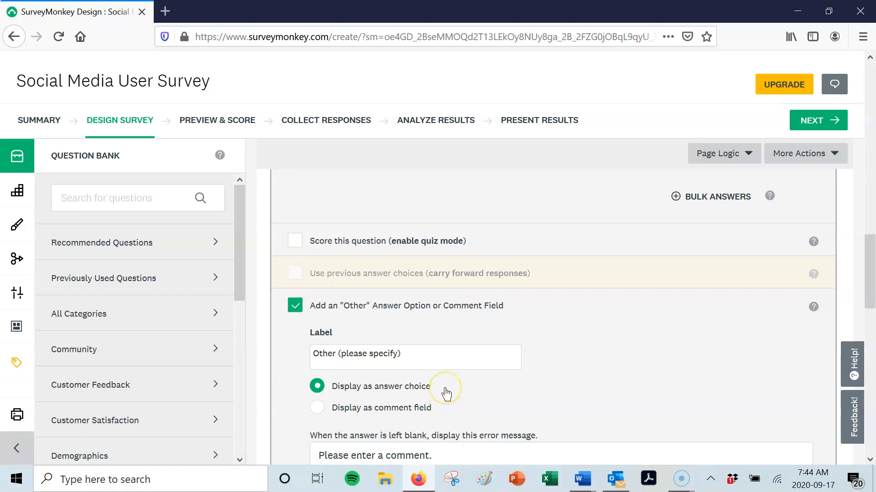
scroll(602, 385, "down", 2)
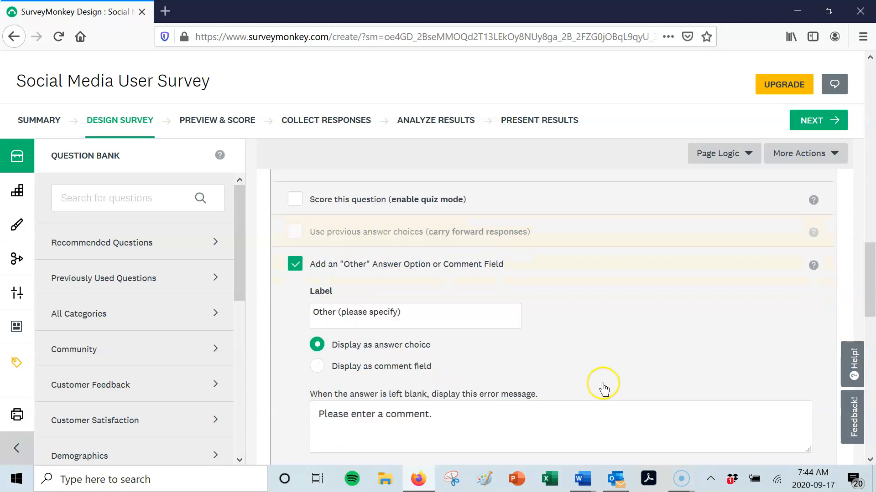
scroll(604, 372, "down", 4)
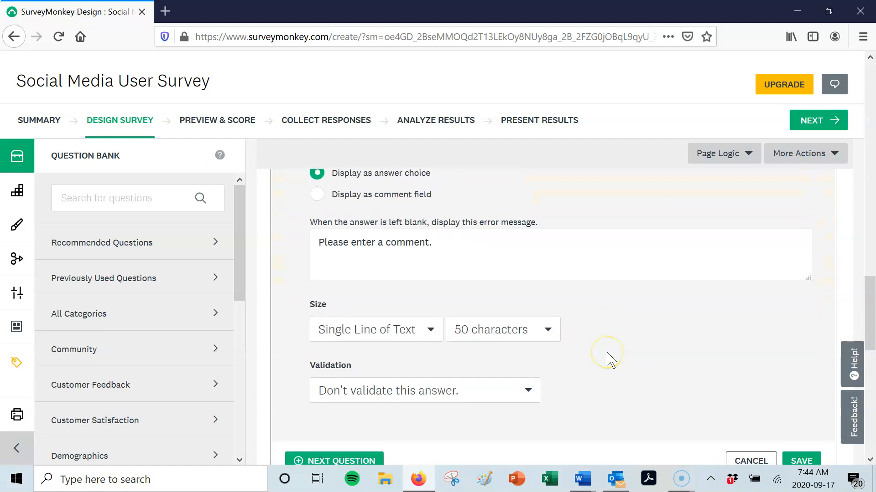
scroll(610, 360, "down", 2)
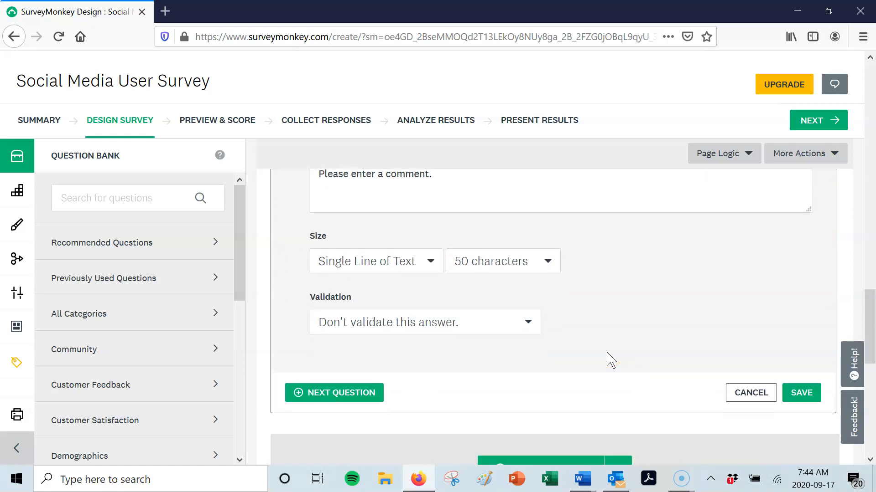
left_click(810, 392)
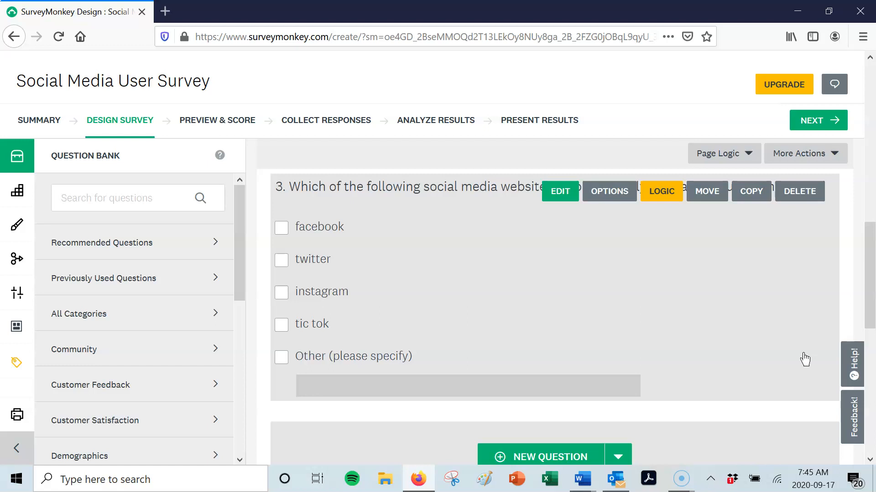
- Open the survey's Done button settings and save the button labels as "Done", "Prev" and "Next"
scroll(804, 360, "down", 4)
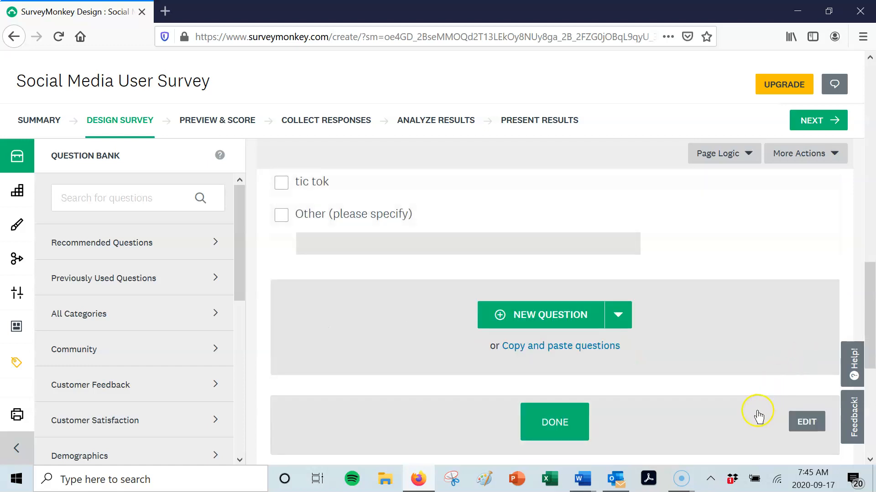
scroll(757, 407, "down", 3)
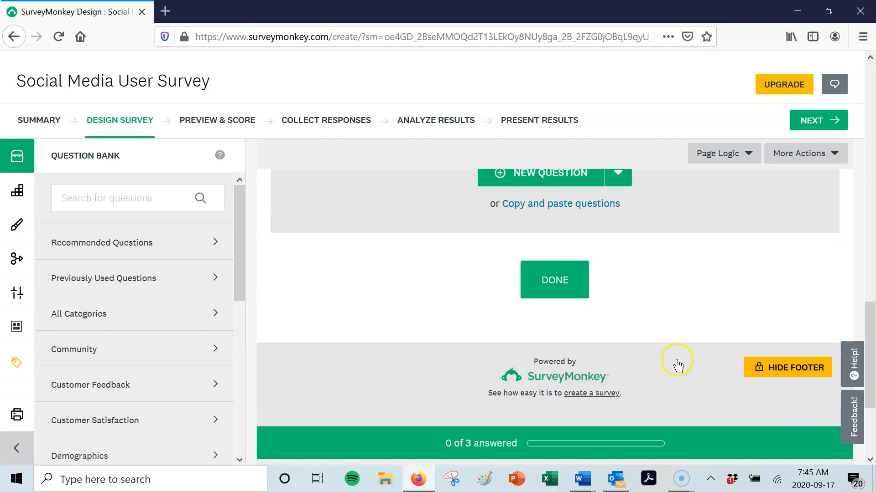
left_click(562, 284)
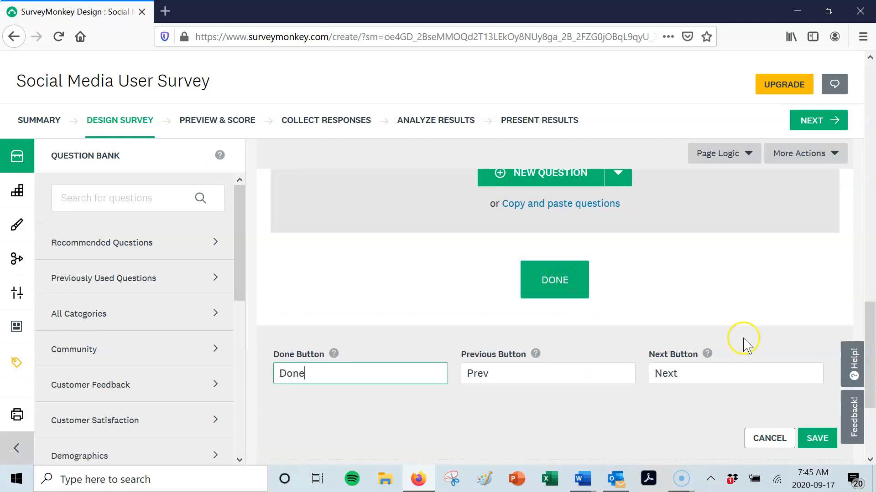
left_click(817, 439)
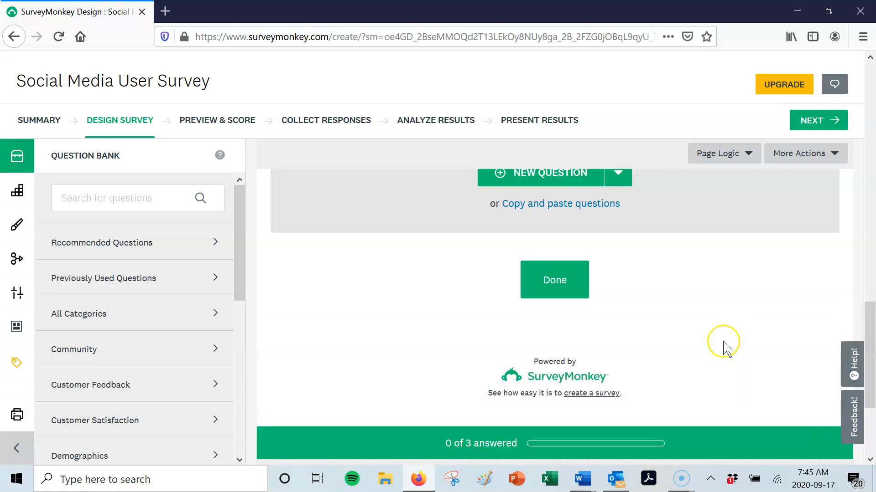
- Proceed to the survey preview and look through its questions from the title to the end
scroll(726, 348, "down", 4)
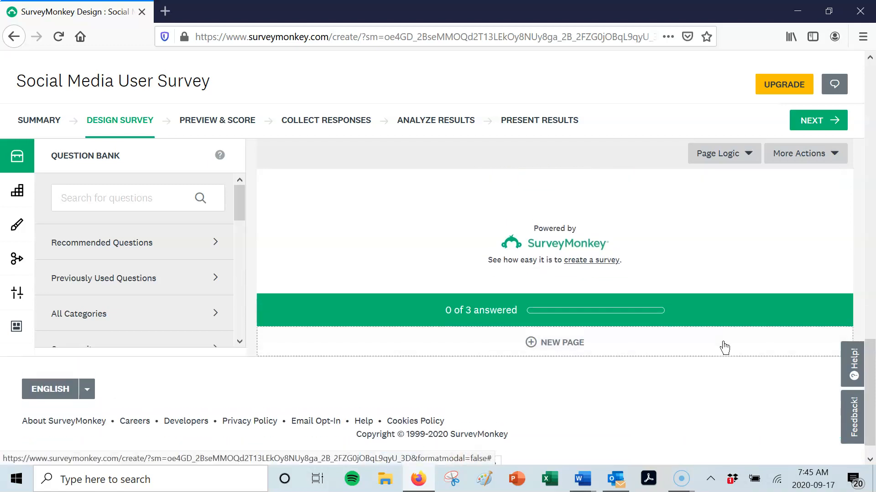
scroll(726, 349, "up", 10)
scroll(727, 349, "up", 5)
scroll(724, 348, "up", 3)
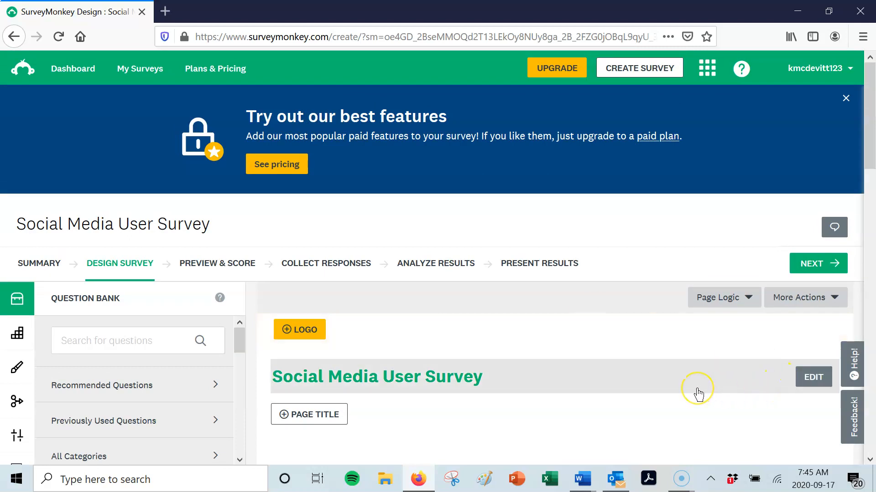
left_click(816, 266)
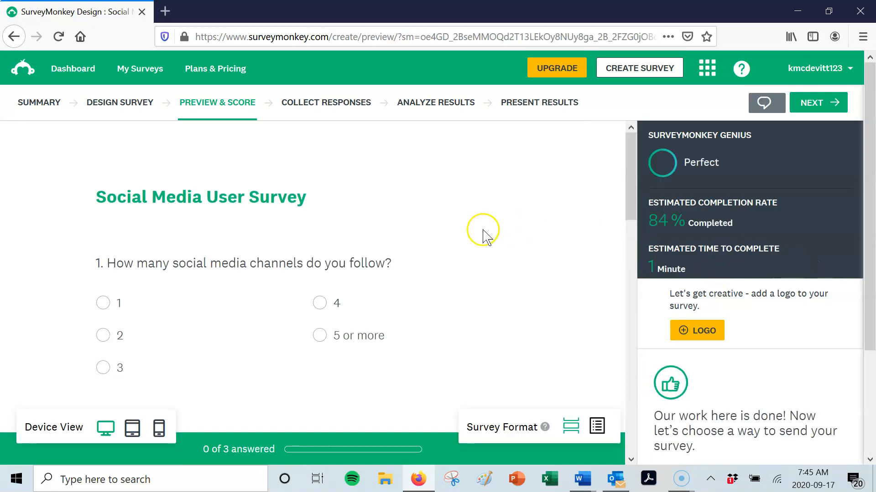
scroll(485, 233, "down", 5)
scroll(484, 236, "down", 6)
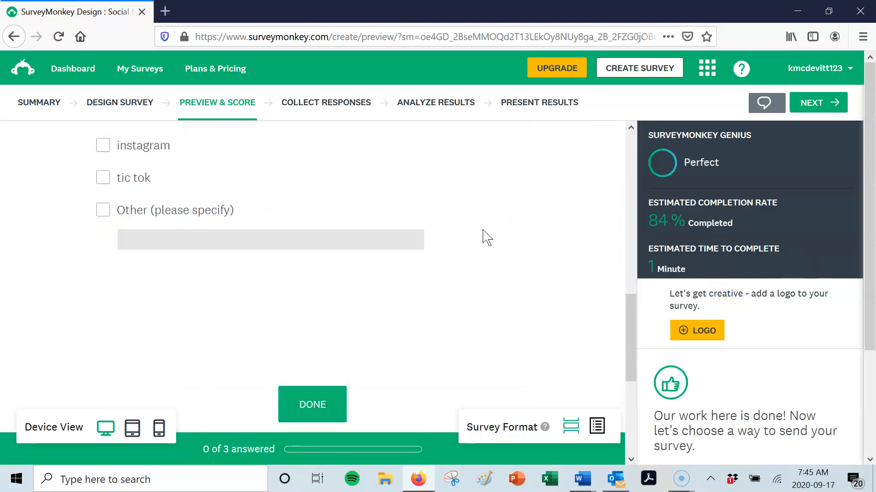
scroll(487, 237, "down", 3)
scroll(487, 237, "up", 10)
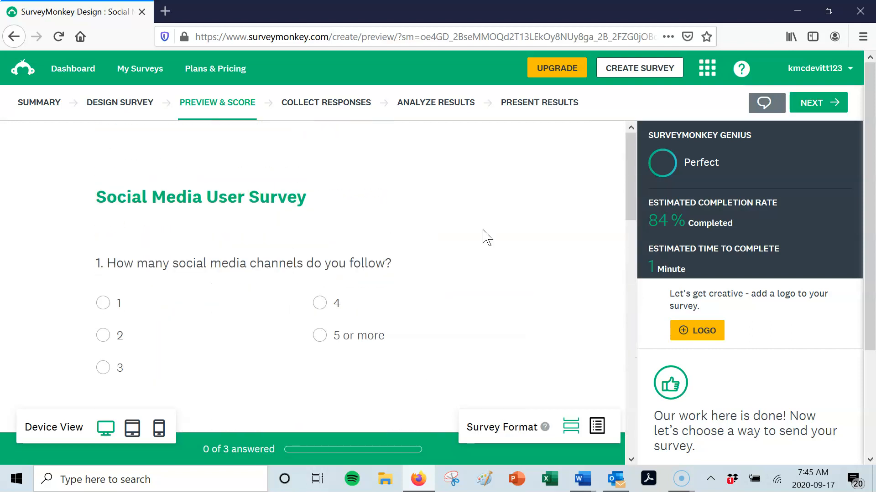
- Continue to the response collection stage and select the survey's web link address
left_click(810, 103)
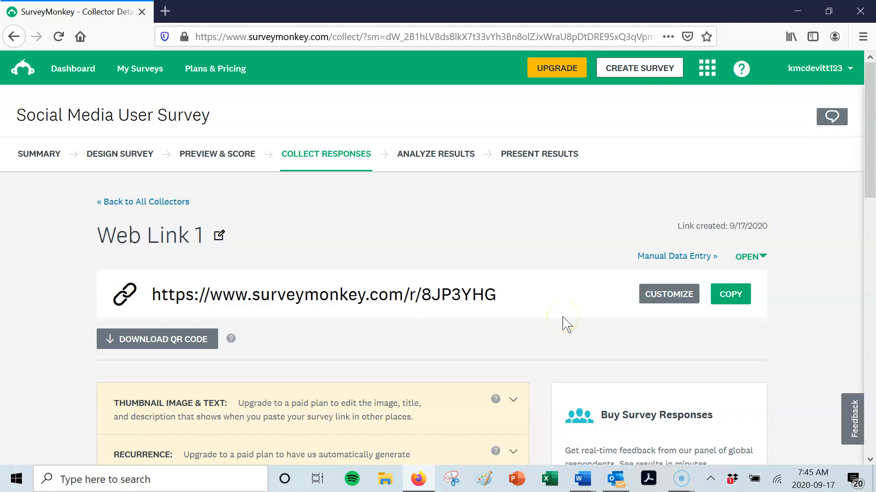
left_click_drag(502, 294, 151, 302)
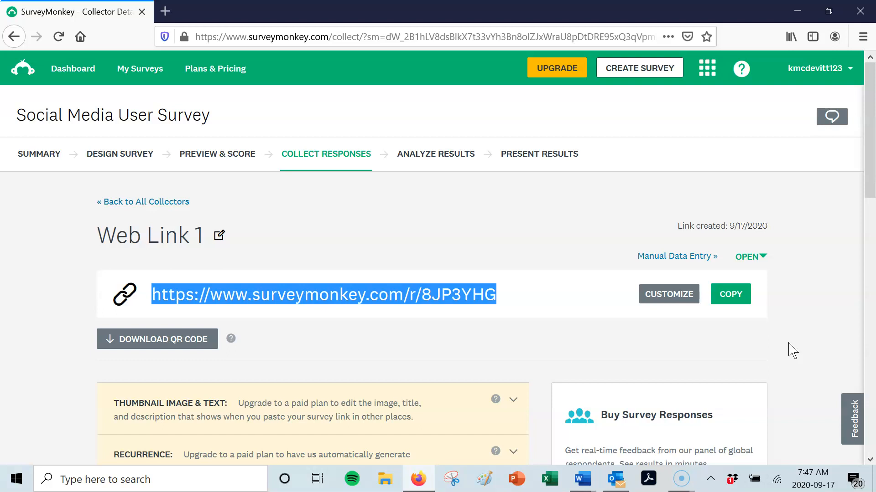
scroll(789, 350, "down", 3)
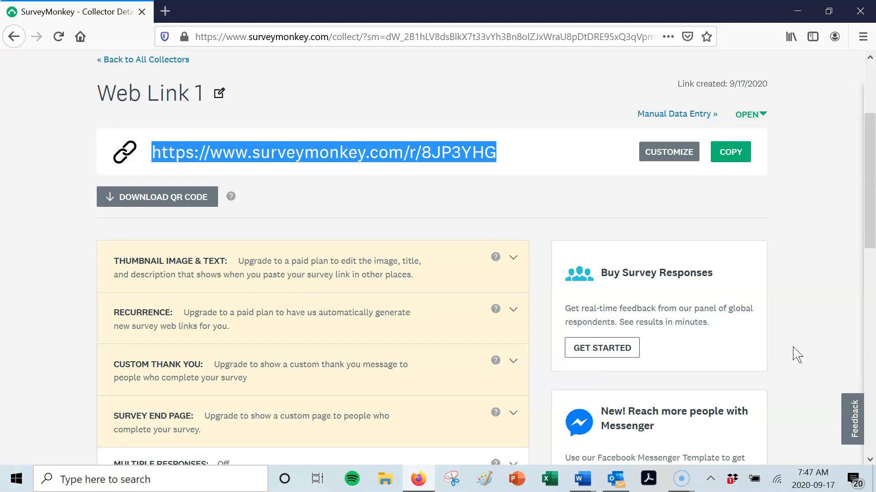
left_click(680, 483)
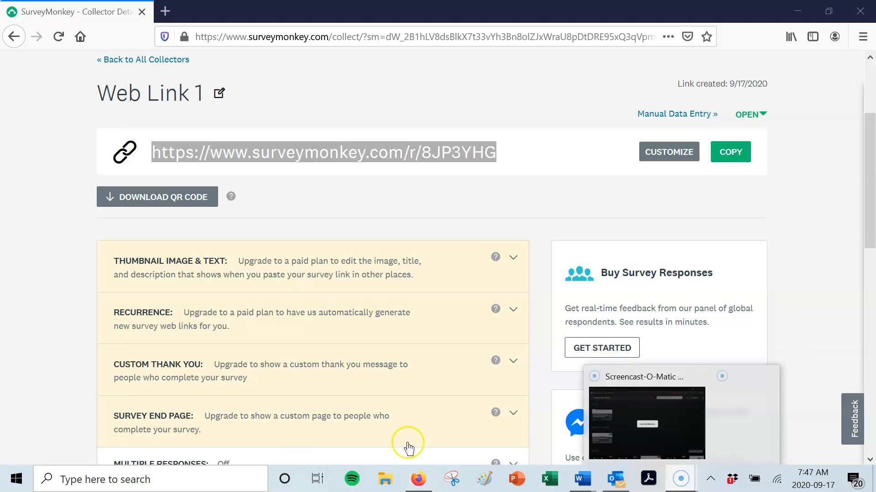
left_click(782, 310)
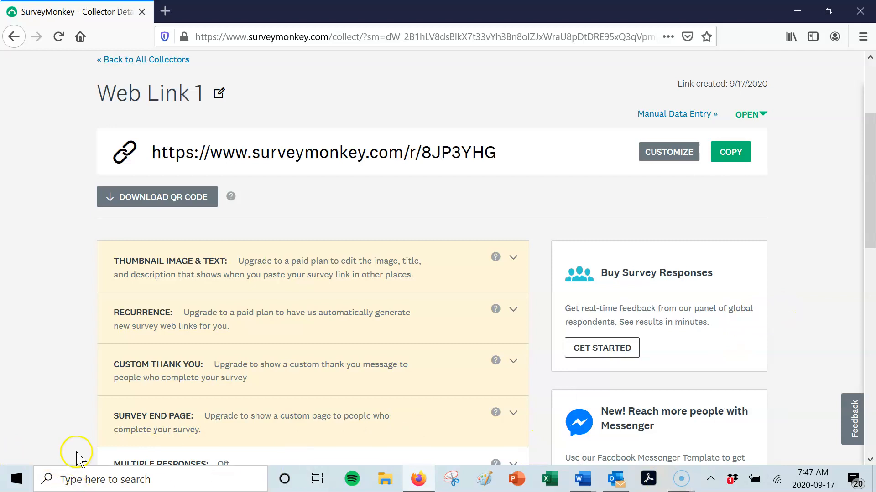
scroll(62, 417, "down", 3)
scroll(58, 410, "down", 10)
scroll(58, 411, "up", 14)
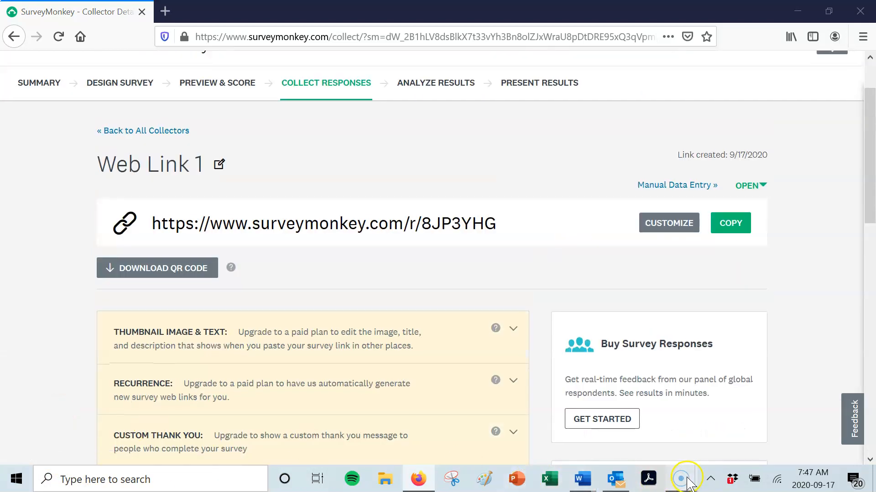
mouse_move(681, 479)
left_click(678, 429)
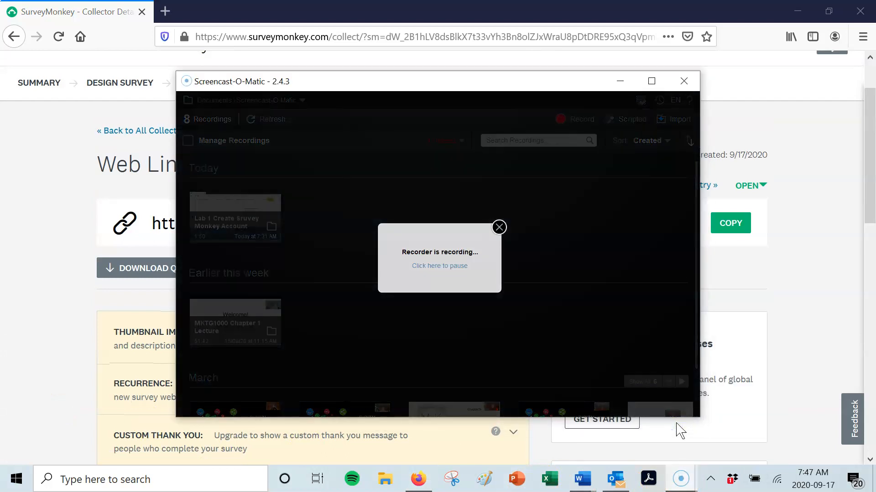